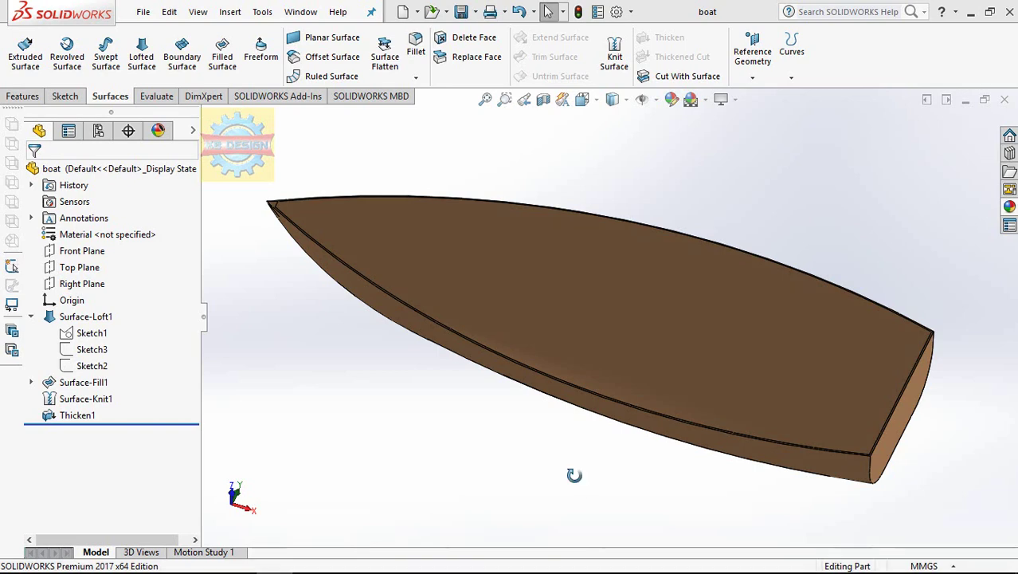
Start a Front Plane sketch and draw a horizontal centerline leftward from the origin
mouse_move(573, 473)
middle_mouse_down()
mouse_move(518, 480)
mouse_move(477, 500)
mouse_move(504, 519)
mouse_move(534, 515)
mouse_move(609, 425)
mouse_move(672, 476)
mouse_move(629, 521)
middle_mouse_up()
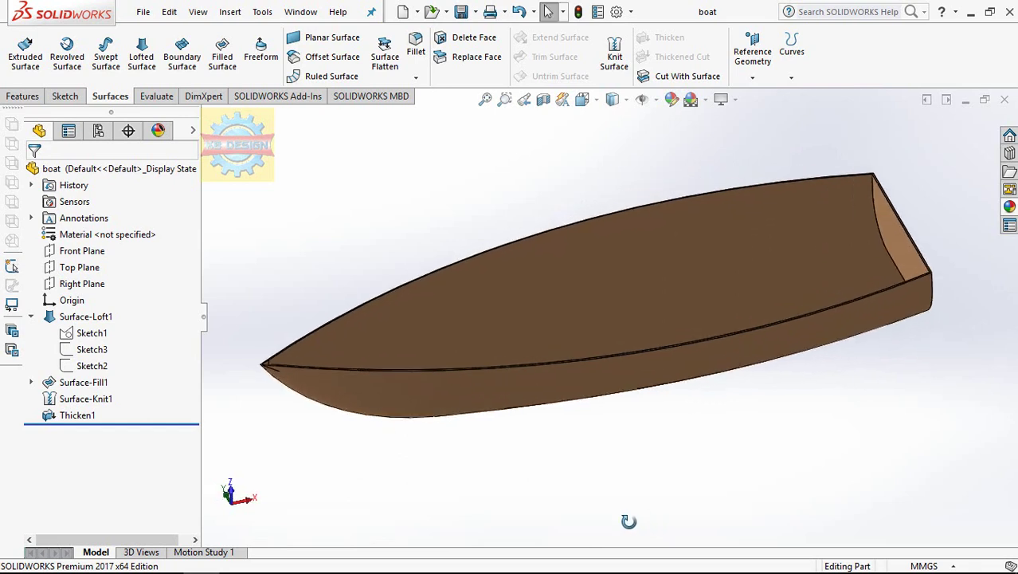
left_click(99, 252)
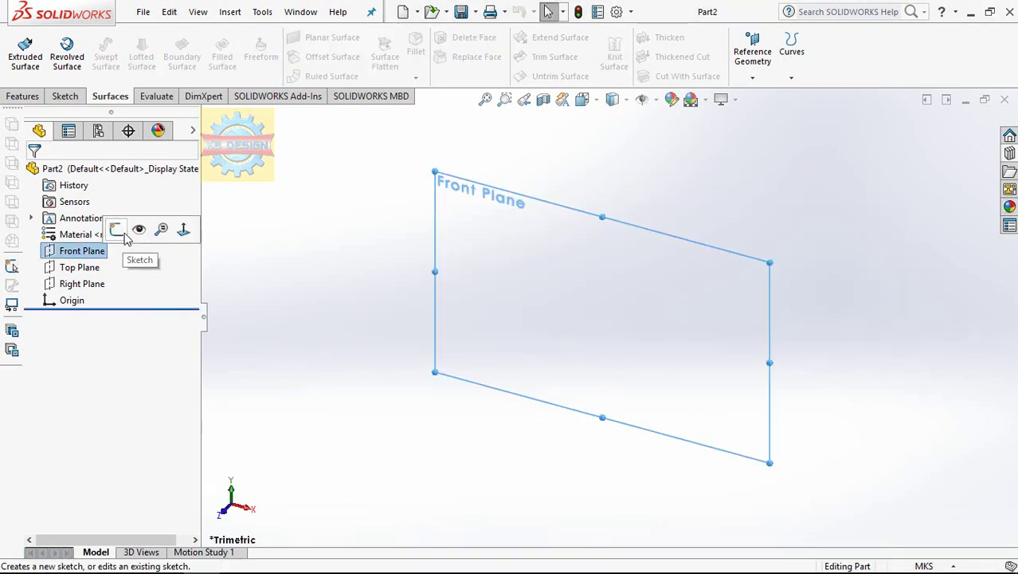
left_click(124, 237)
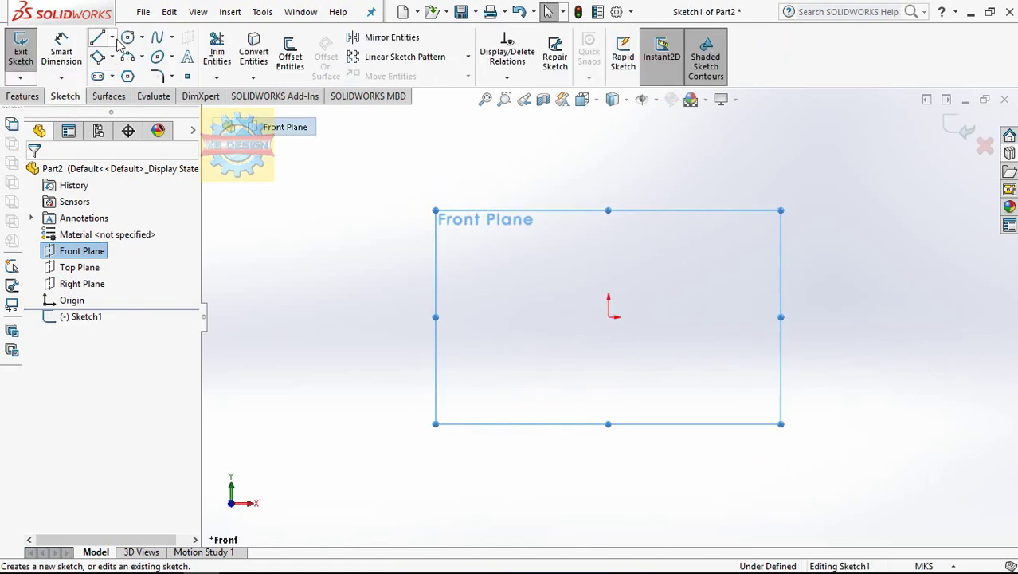
left_click(112, 38)
left_click(135, 70)
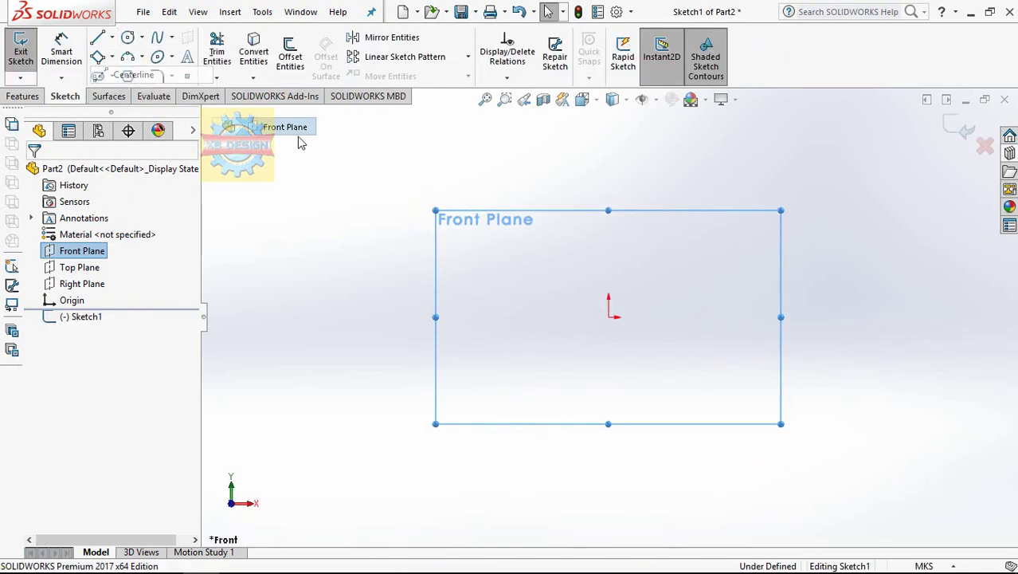
left_click(608, 317)
left_click(355, 318)
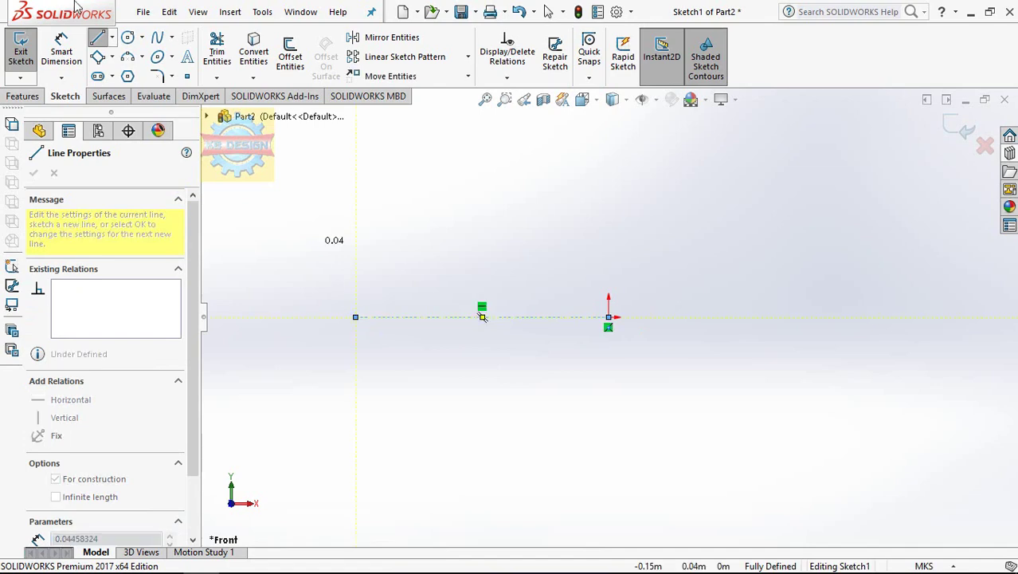
key("Escape")
Dimension the centerline's length and switch the document units to MMGS
left_click(549, 317)
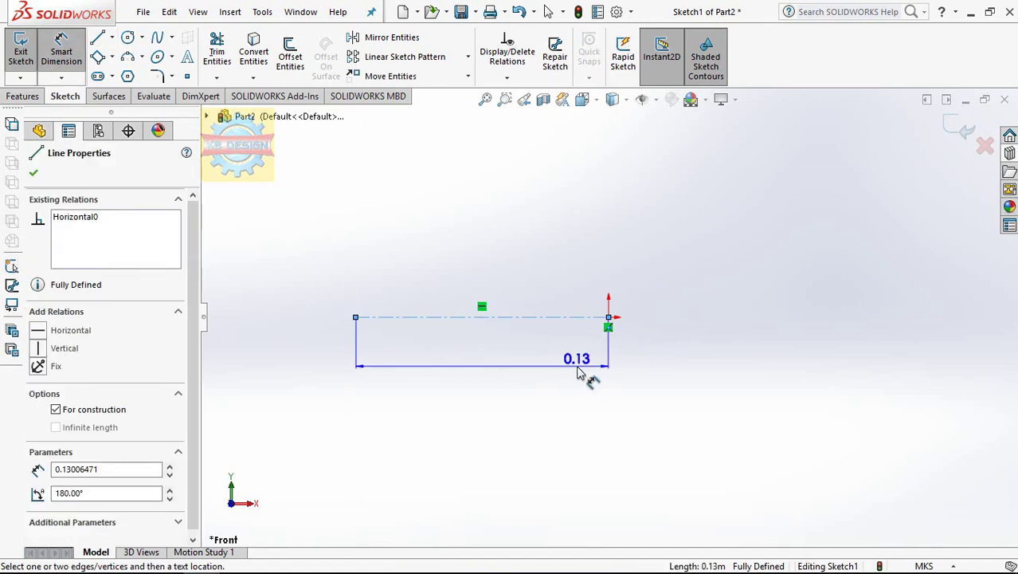
left_click(586, 368)
left_click(535, 365)
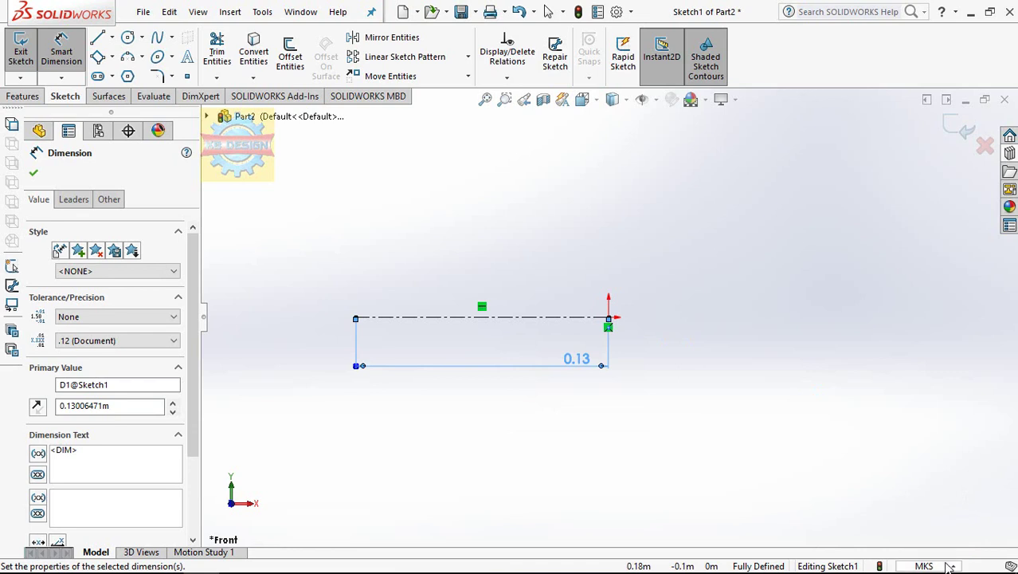
left_click(925, 566)
left_click(885, 500)
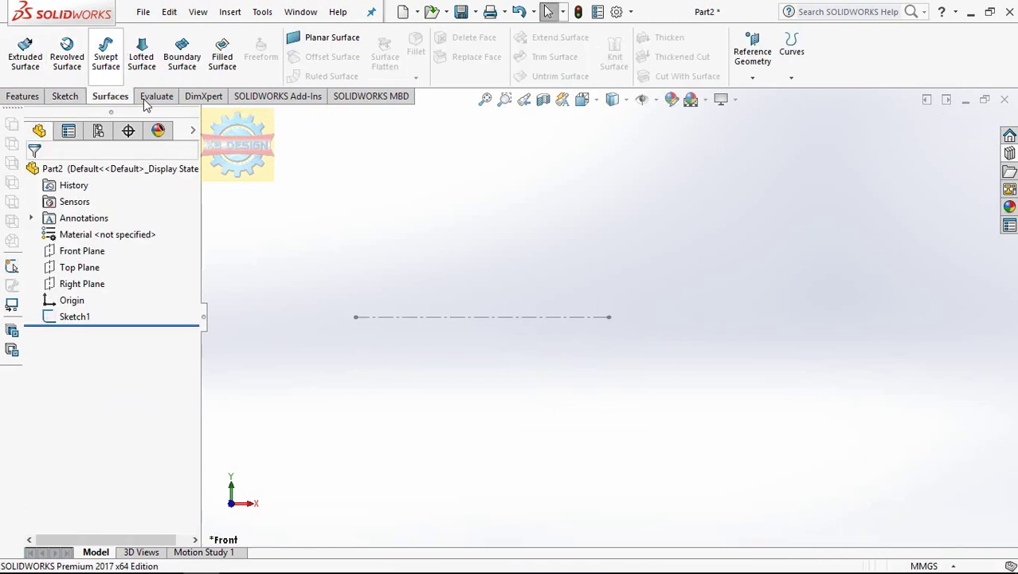
Reopen Sketch1 and set the centerline length dimension to 750 mm
left_click(90, 318)
left_click(64, 96)
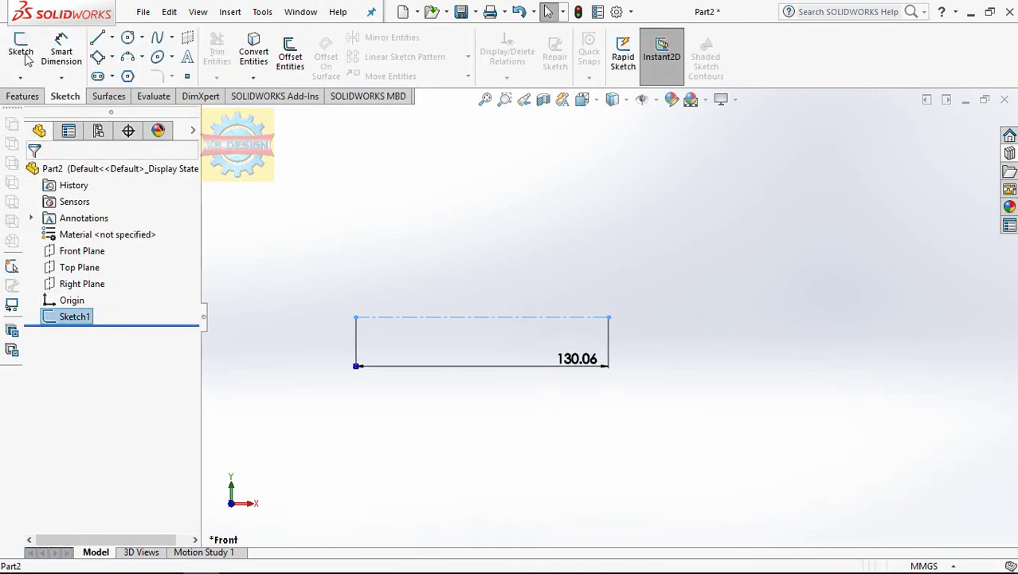
left_click(21, 48)
left_click(76, 52)
left_click(578, 360)
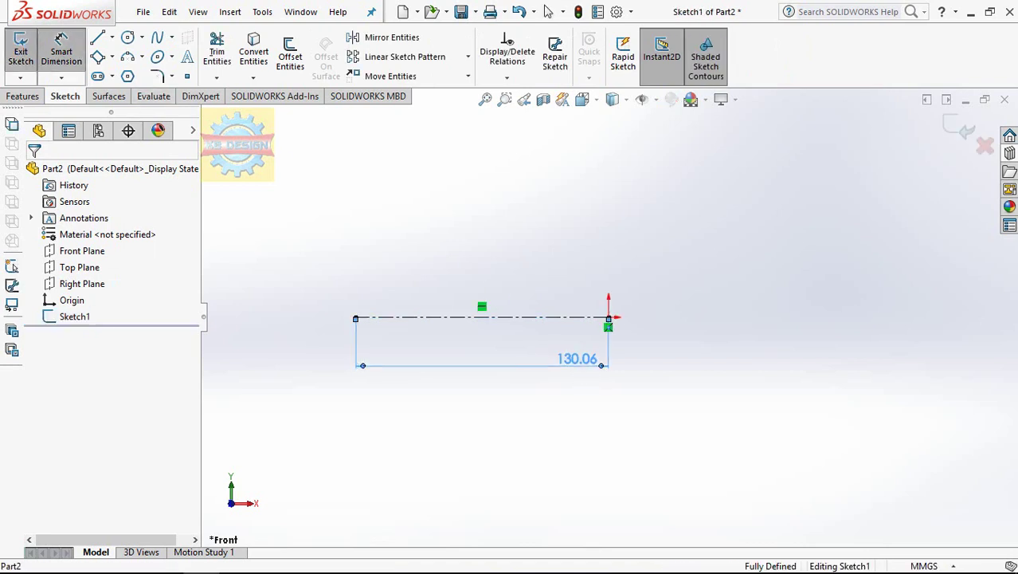
type("75")
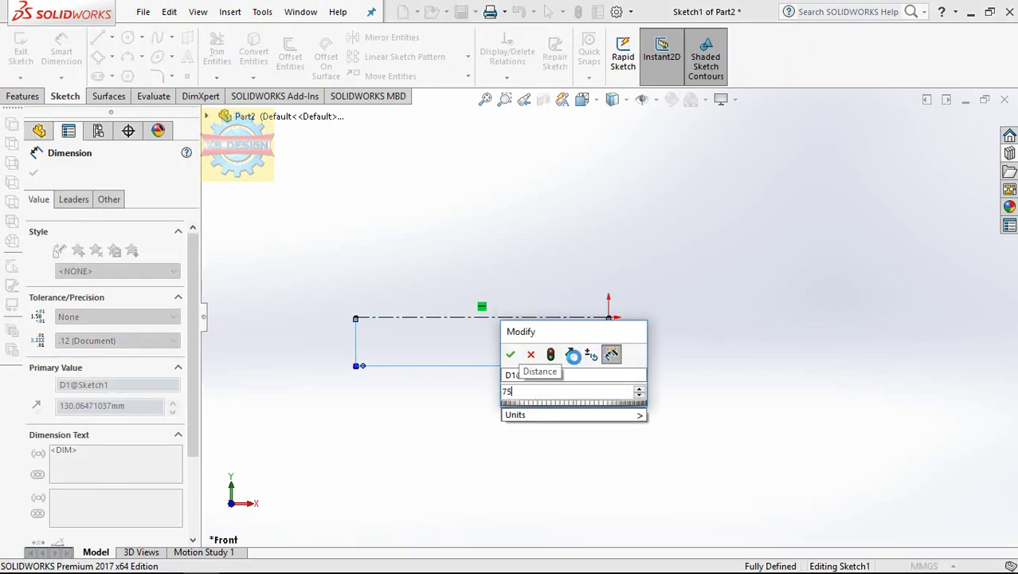
type("0")
key("Return")
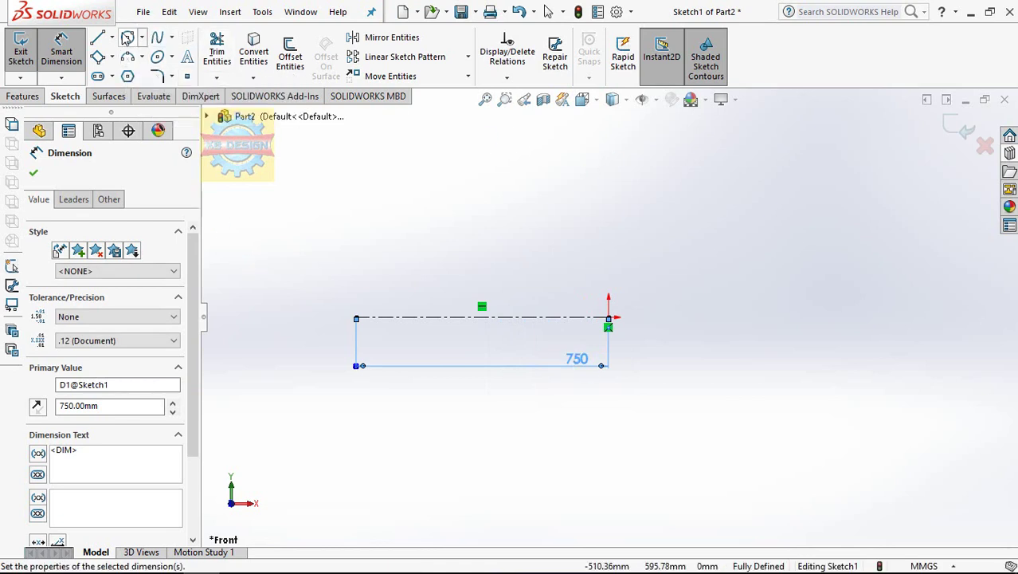
left_click(101, 38)
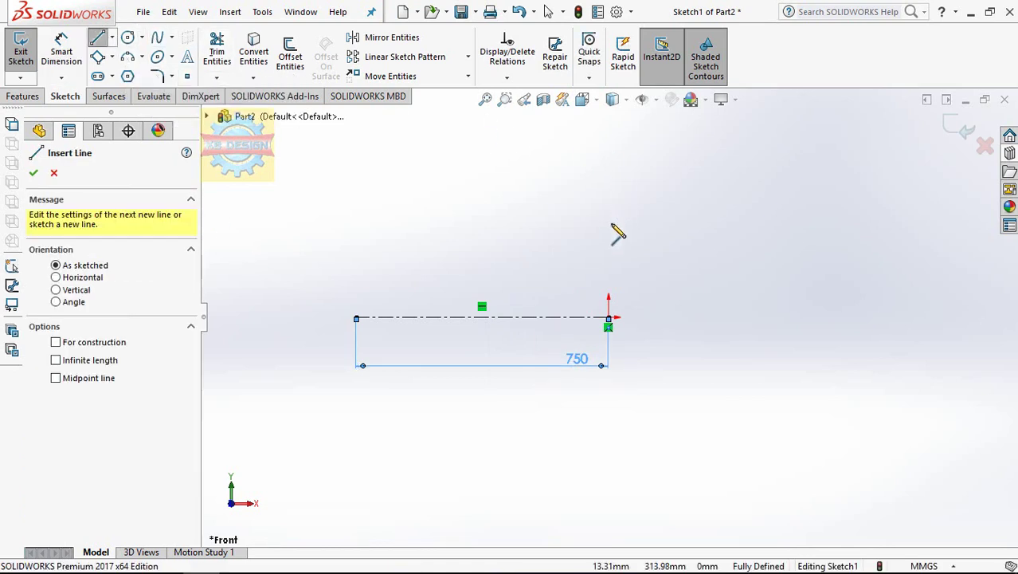
Draw a vertical line up from the origin and a three-point arc to the centerline's left end
left_click(608, 318)
left_click(609, 240)
left_click(126, 57)
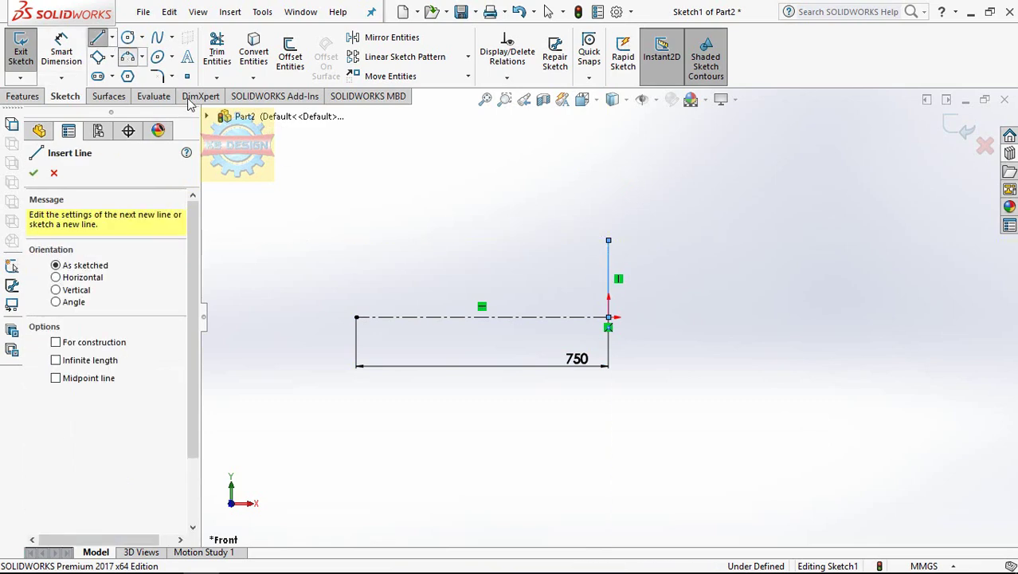
left_click(356, 317)
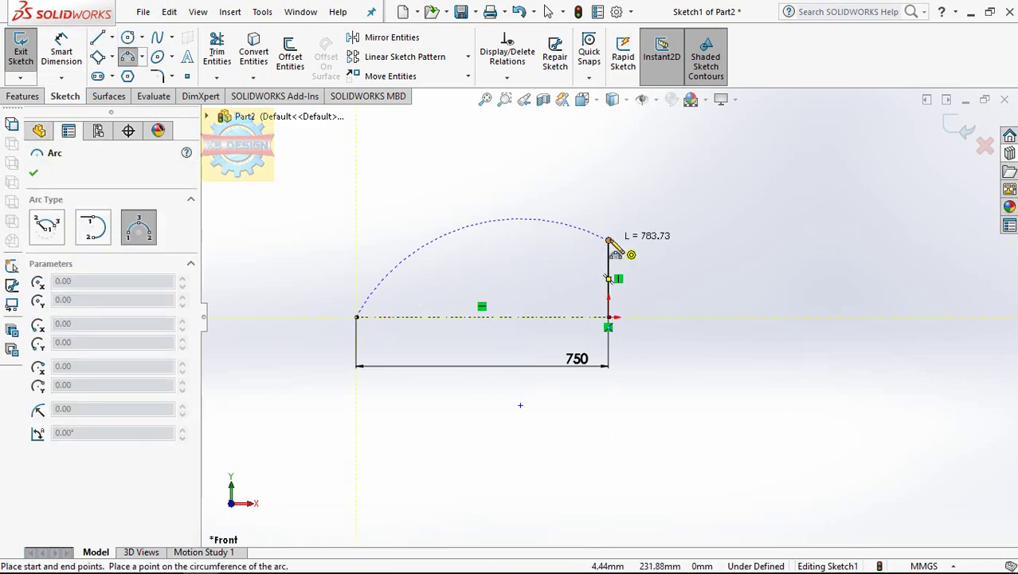
left_click(608, 240)
left_click(477, 259)
key("d")
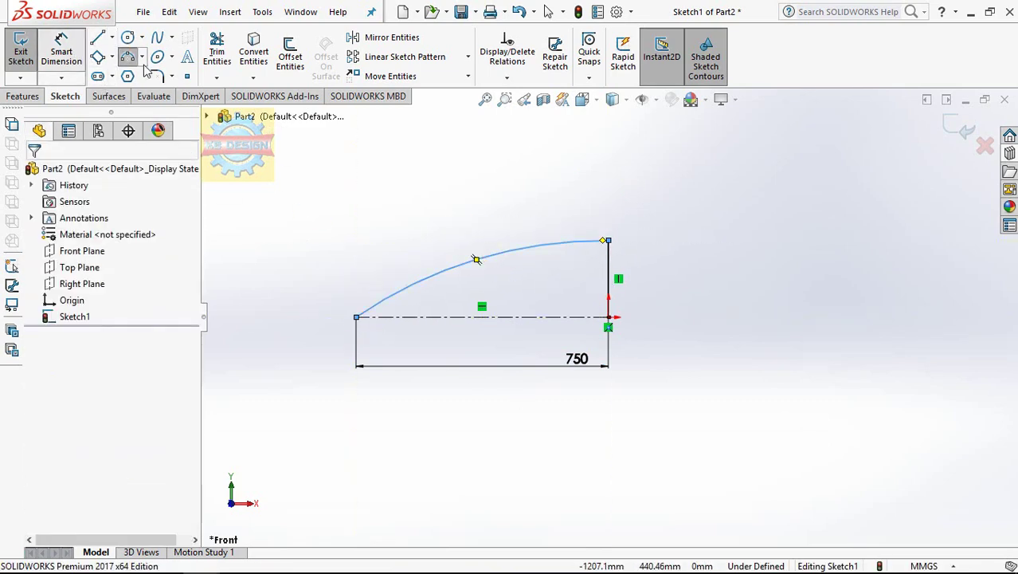
Dimension the vertical line to 100 mm and the arc to R1000
left_click(609, 270)
left_click(676, 275)
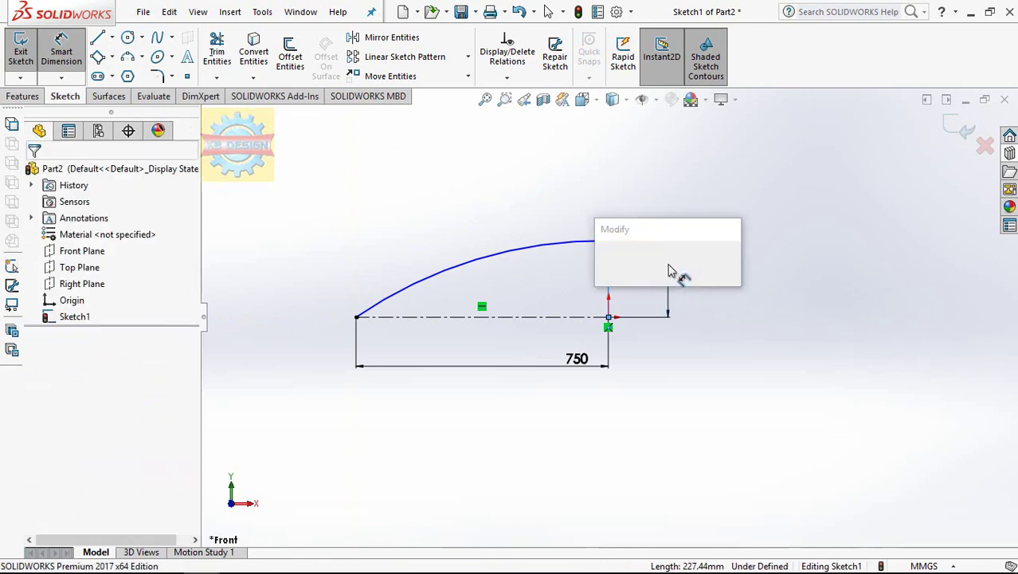
type("00")
key("Return")
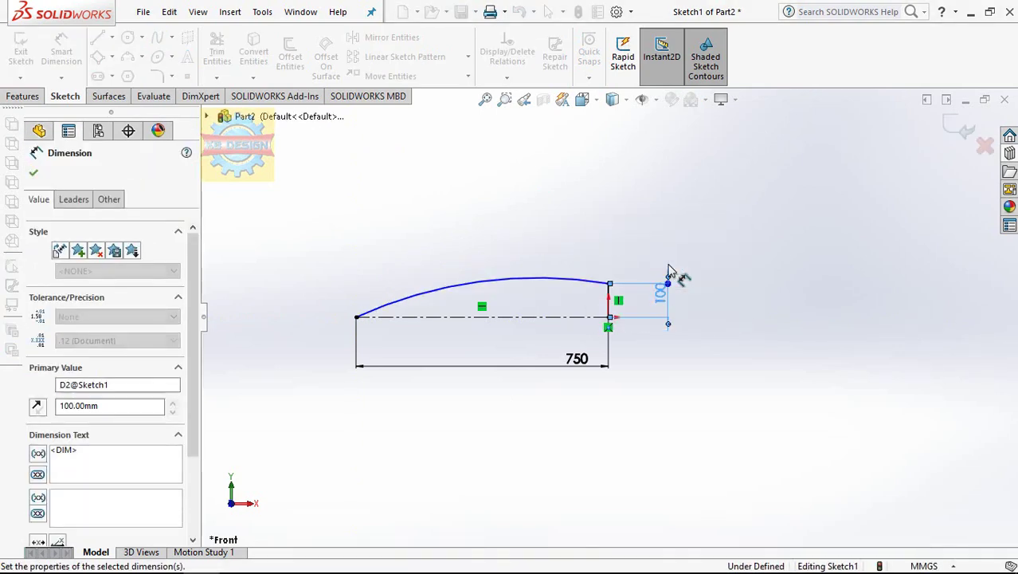
left_click(517, 285)
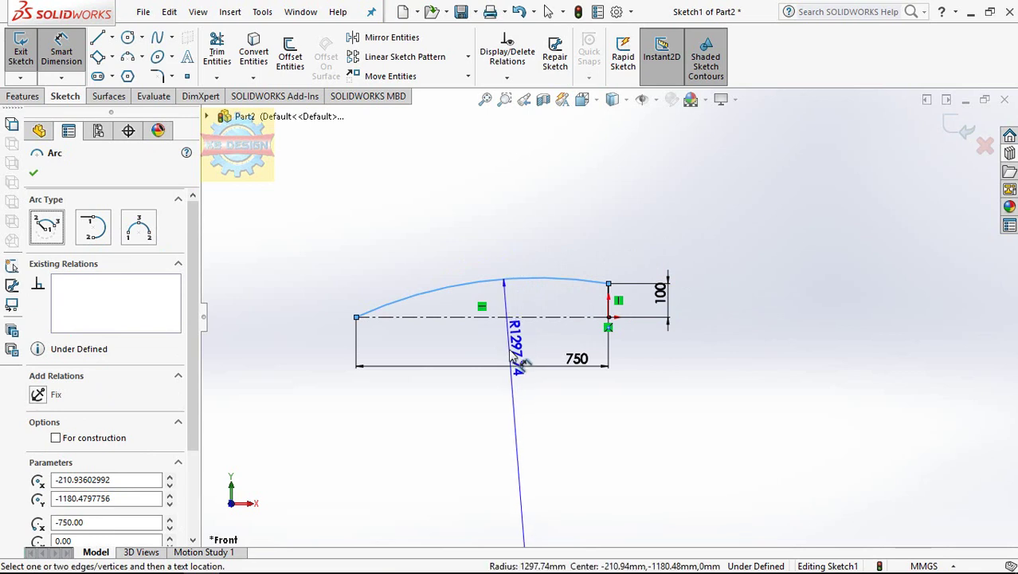
left_click(498, 259)
type("1000")
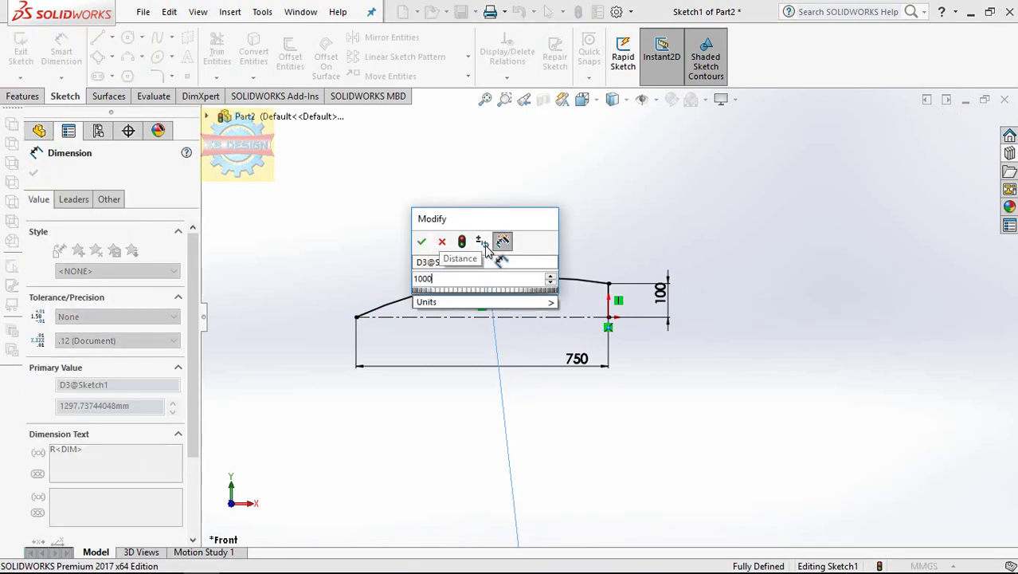
key("Return")
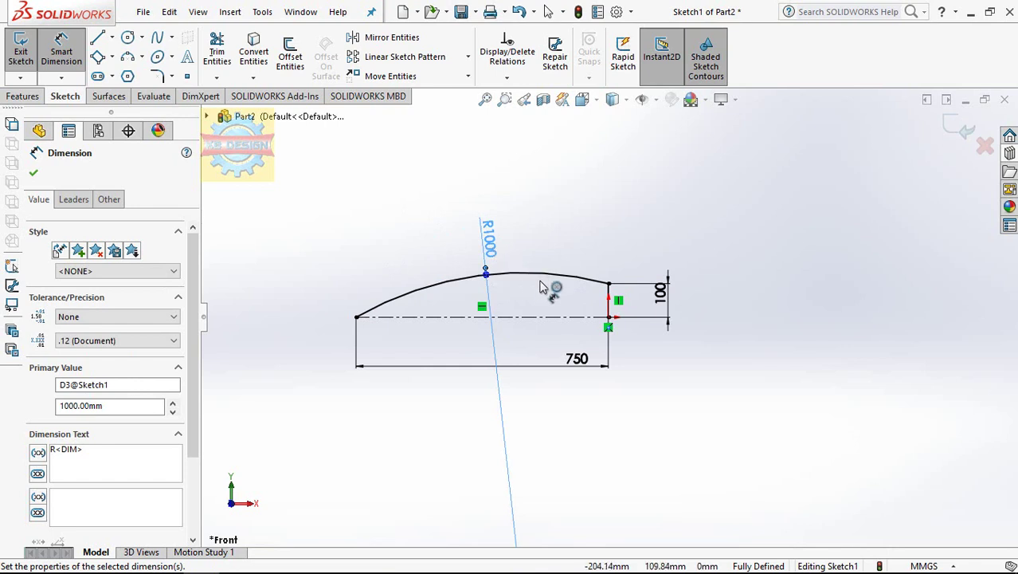
scroll(572, 327, "down", 1)
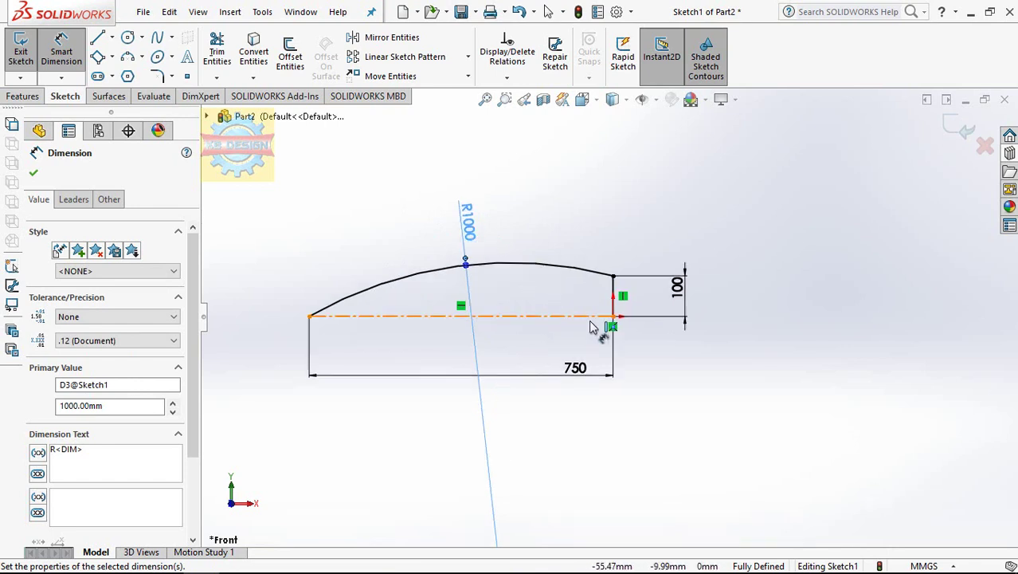
scroll(592, 327, "down", 1)
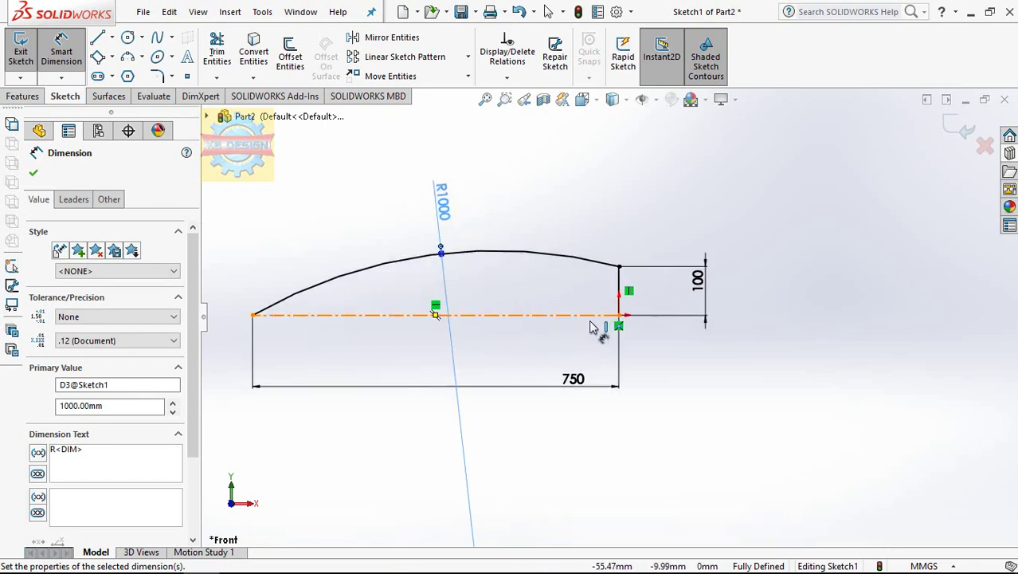
Mirror the arc and the vertical transom line about the horizontal centerline
left_click(406, 37)
left_click(329, 316)
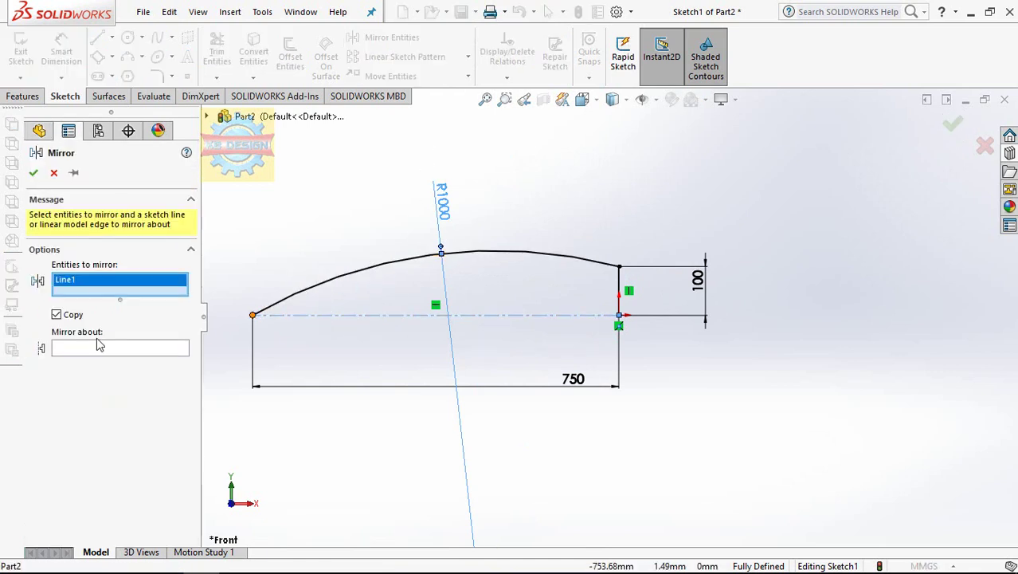
left_click(98, 351)
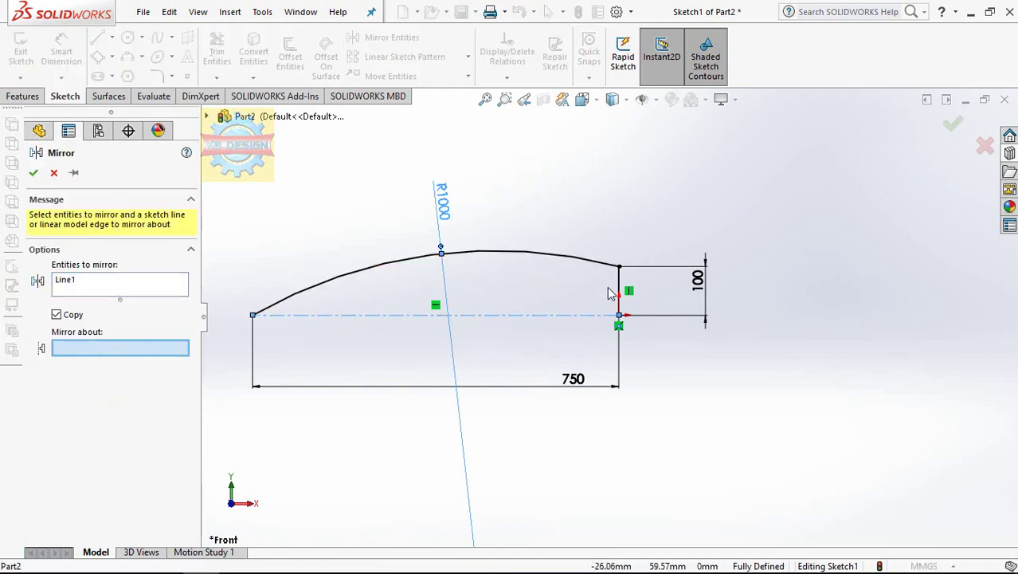
left_click(144, 282)
right_click(145, 282)
left_click(183, 289)
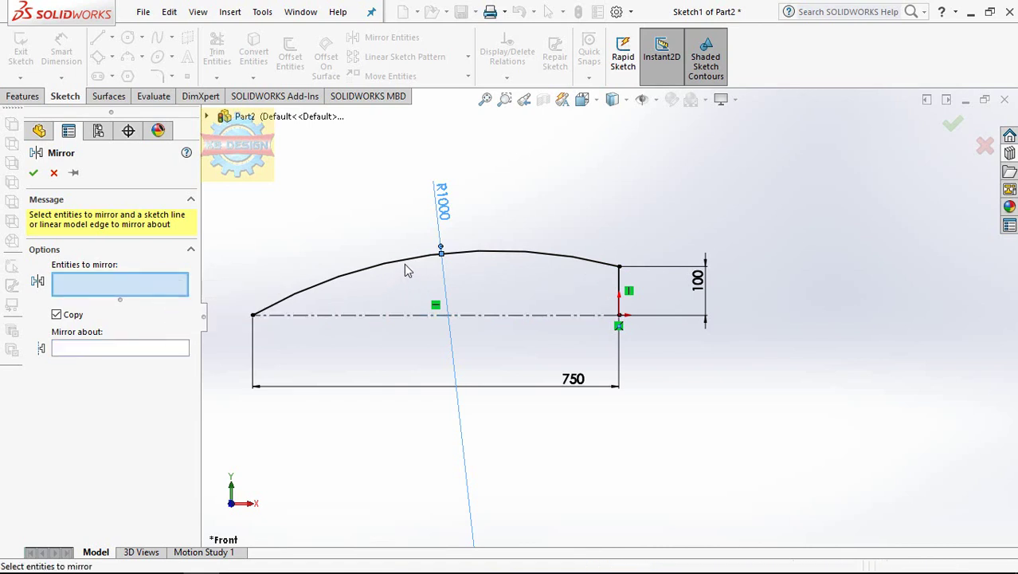
left_click(603, 262)
left_click(619, 286)
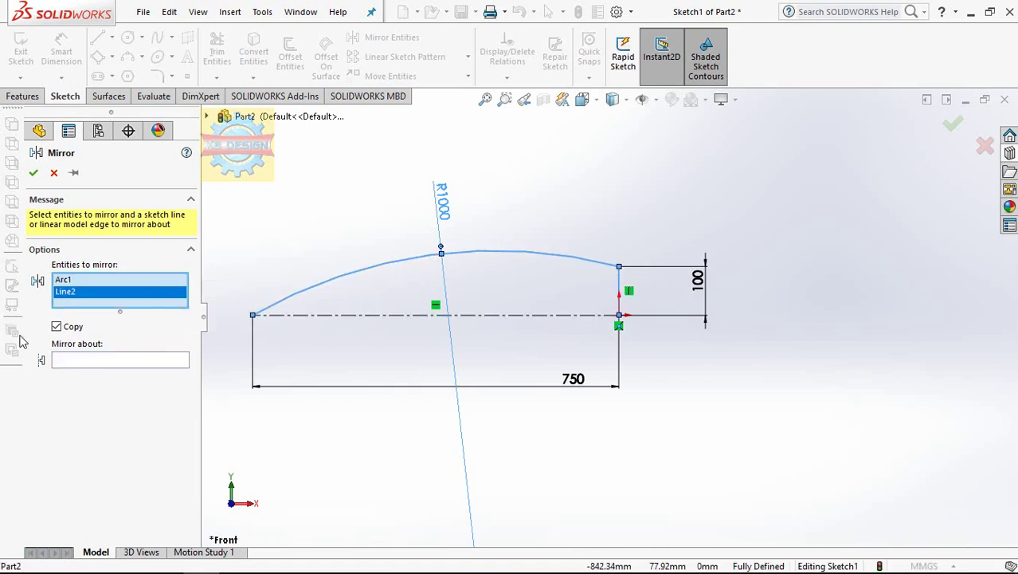
left_click(70, 360)
left_click(324, 315)
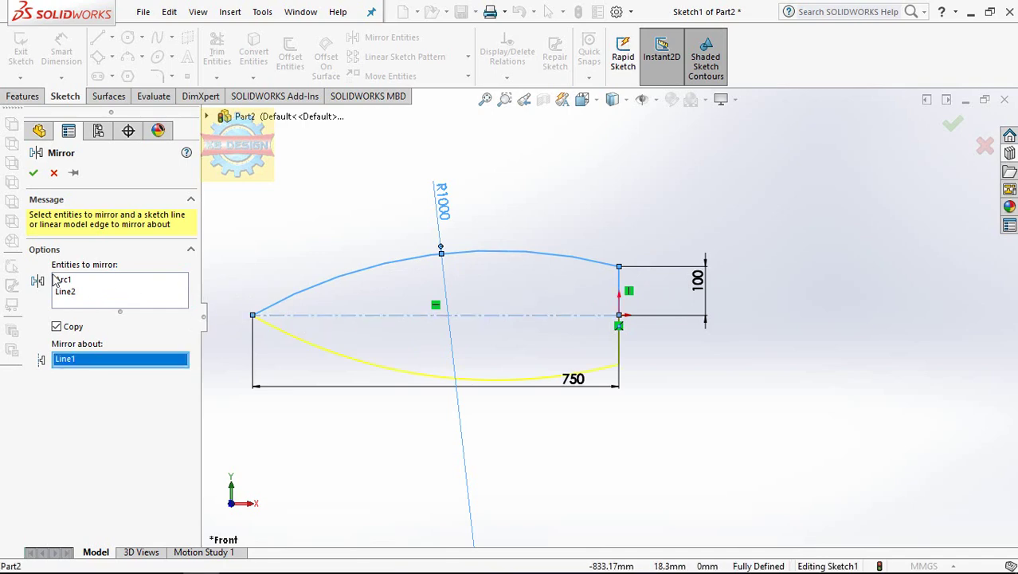
left_click(32, 173)
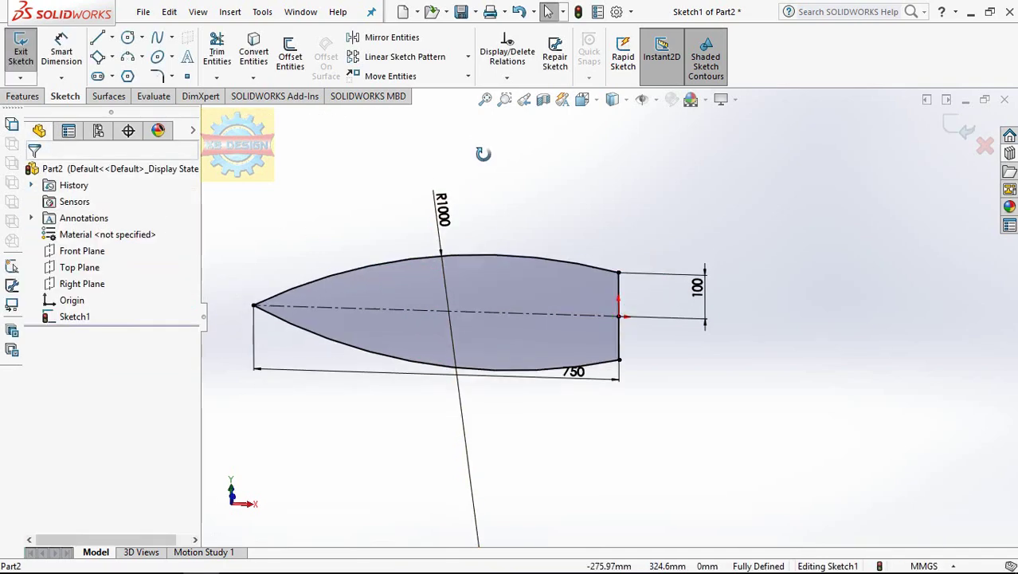
mouse_move(478, 247)
middle_mouse_down()
mouse_move(486, 103)
mouse_move(557, 184)
middle_mouse_up()
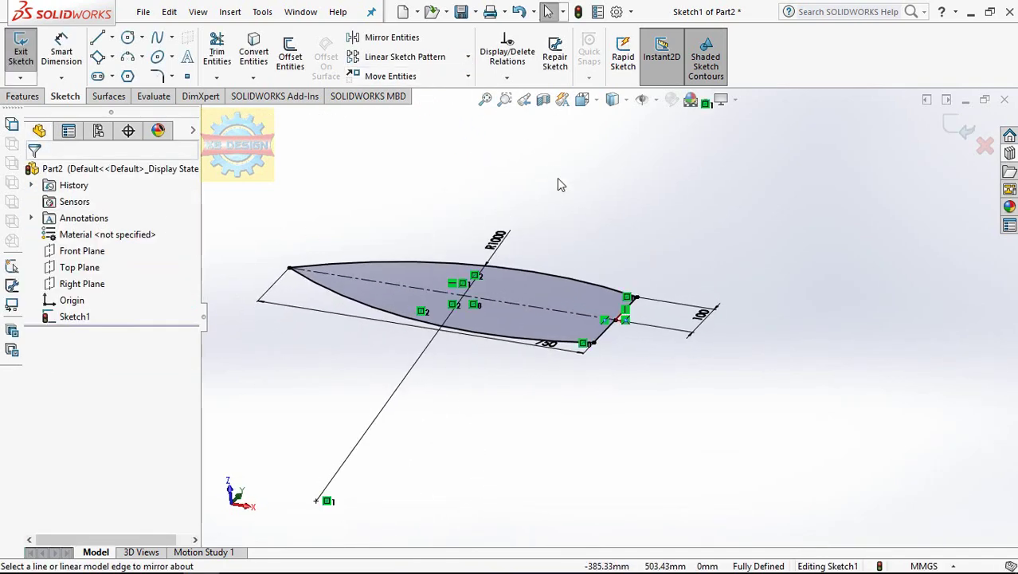
Exit Sketch1 and start a new sketch on the Right Plane
left_click(82, 284)
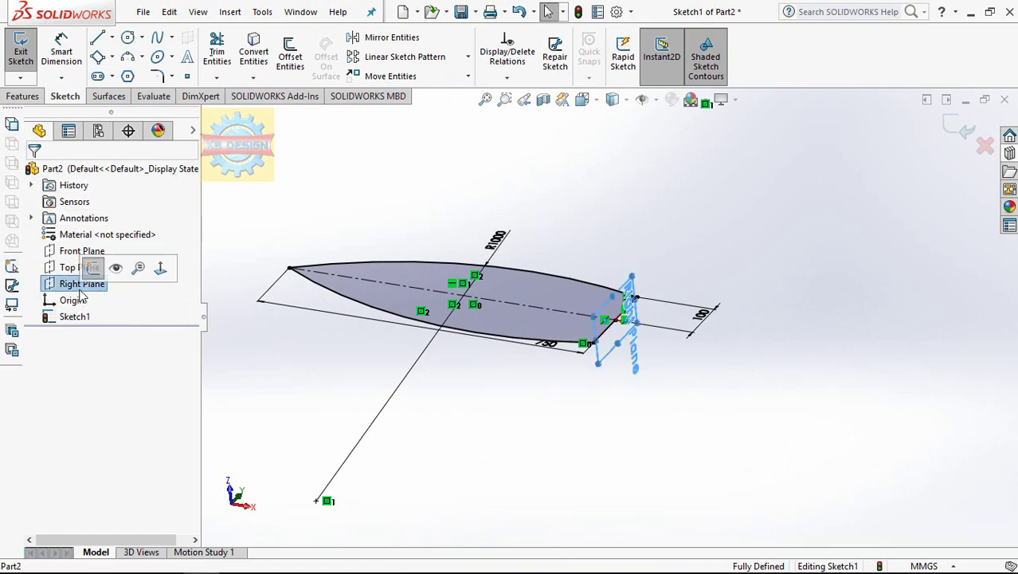
left_click(21, 48)
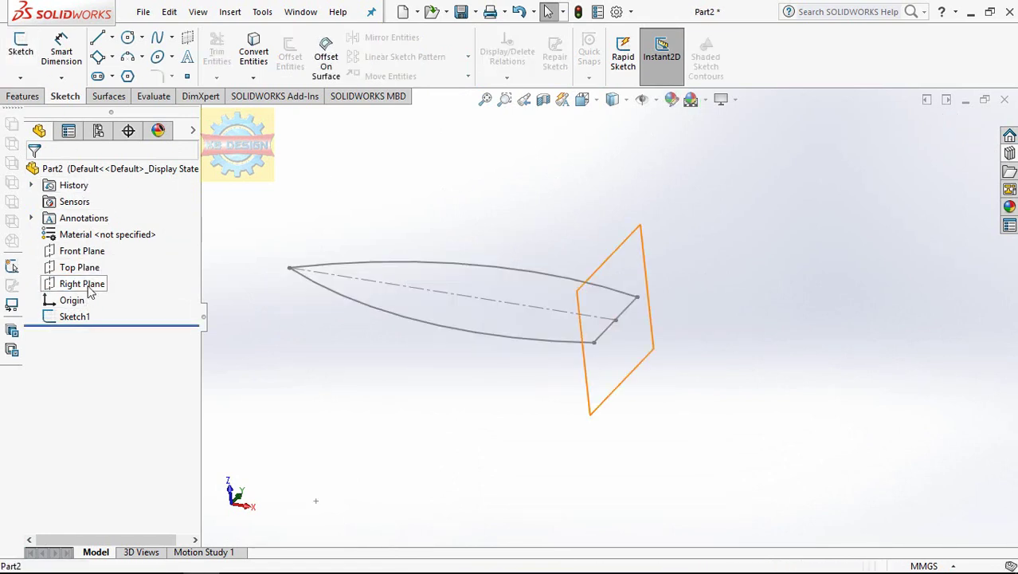
left_click(80, 283)
left_click(101, 265)
scroll(586, 351, "down", 3)
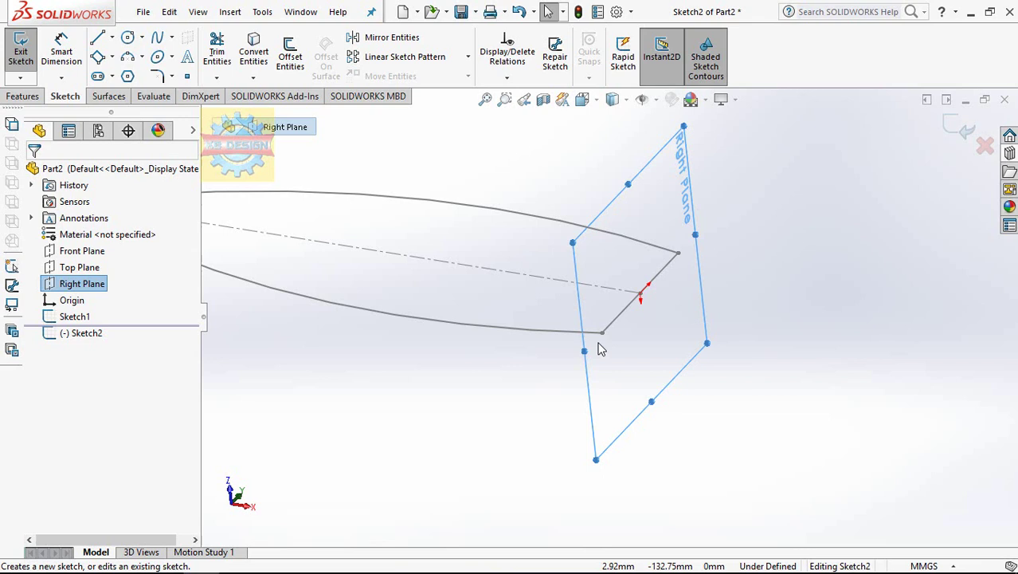
Draw a 3-point rectangle below the transom line and dimension its side to 75 mm
left_click(95, 59)
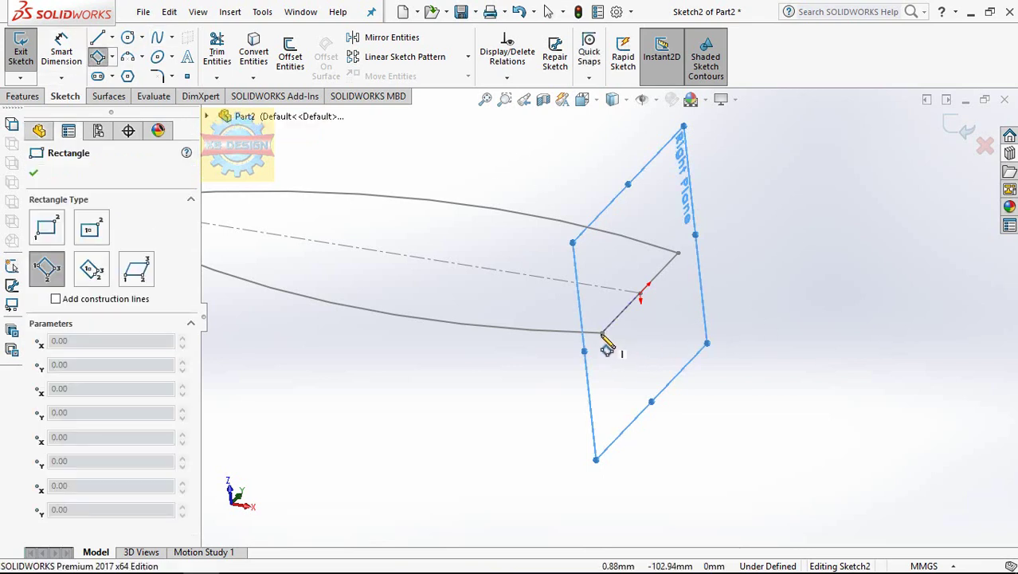
left_click(678, 253)
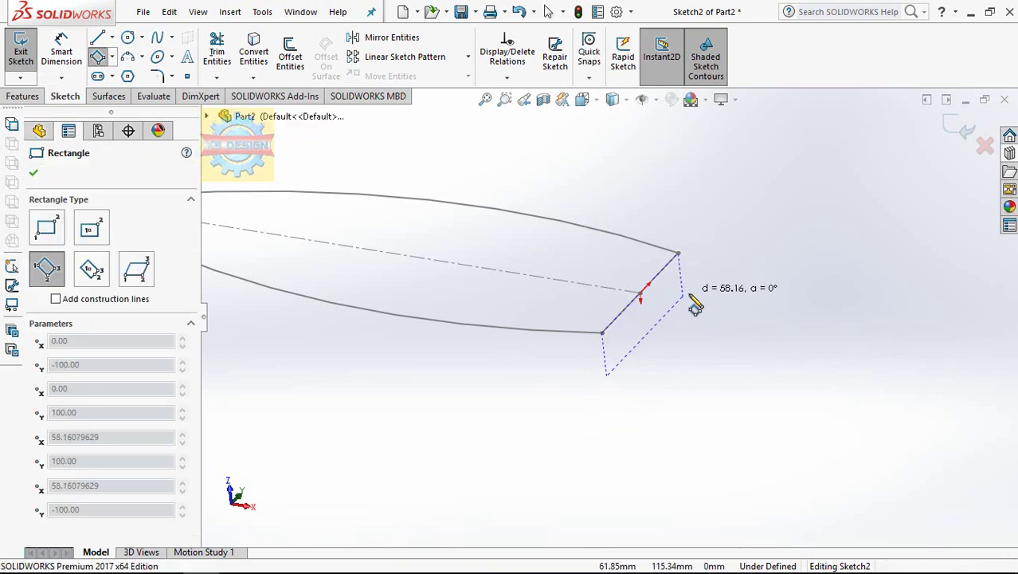
left_click(695, 305)
left_click(64, 54)
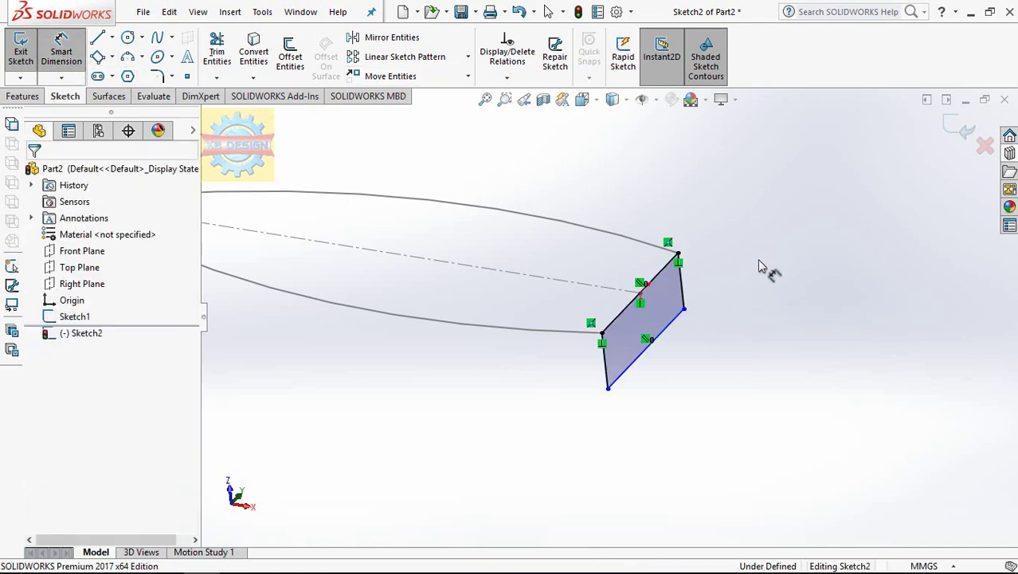
left_click(683, 292)
left_click(721, 273)
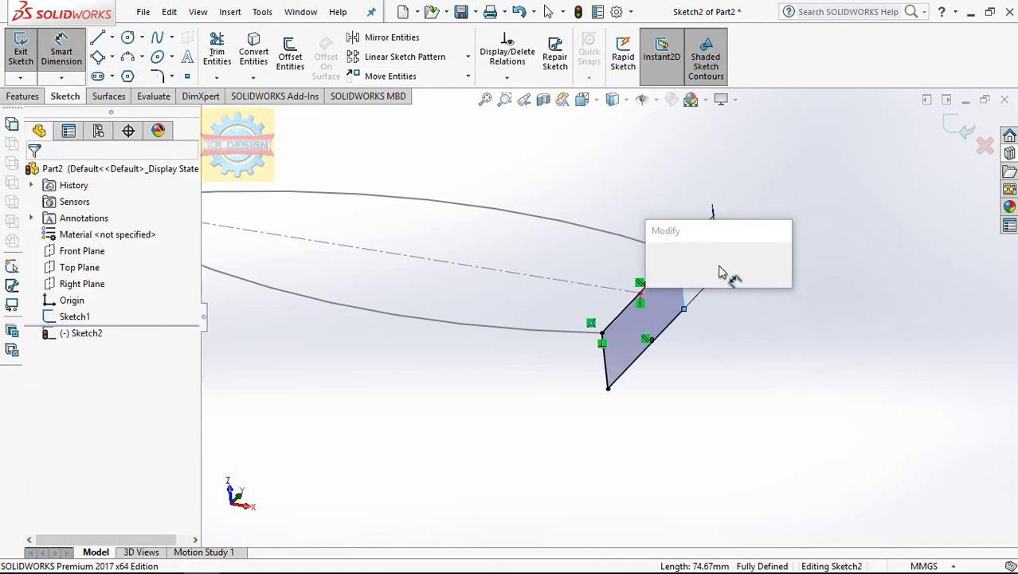
type("75")
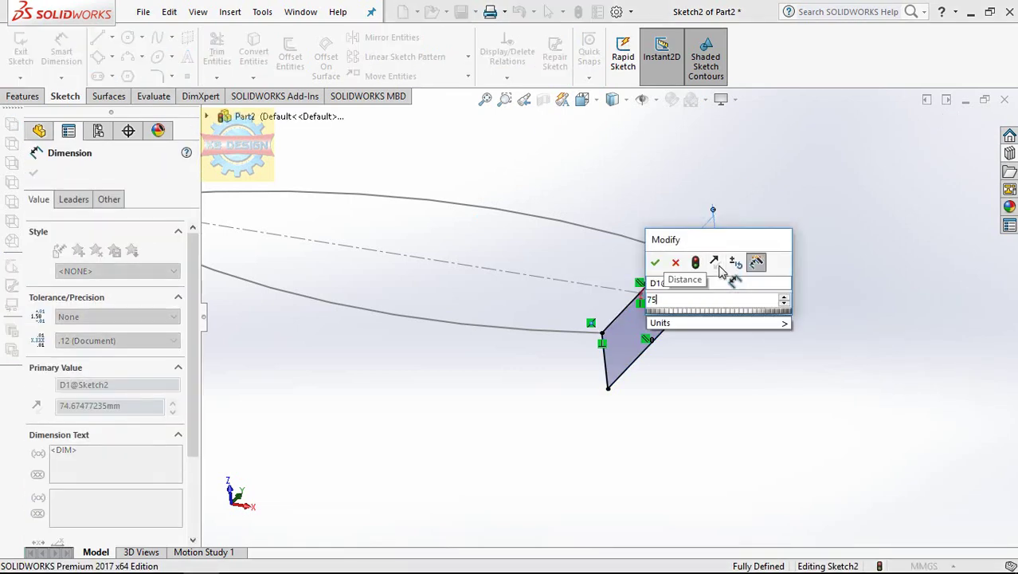
key("Return")
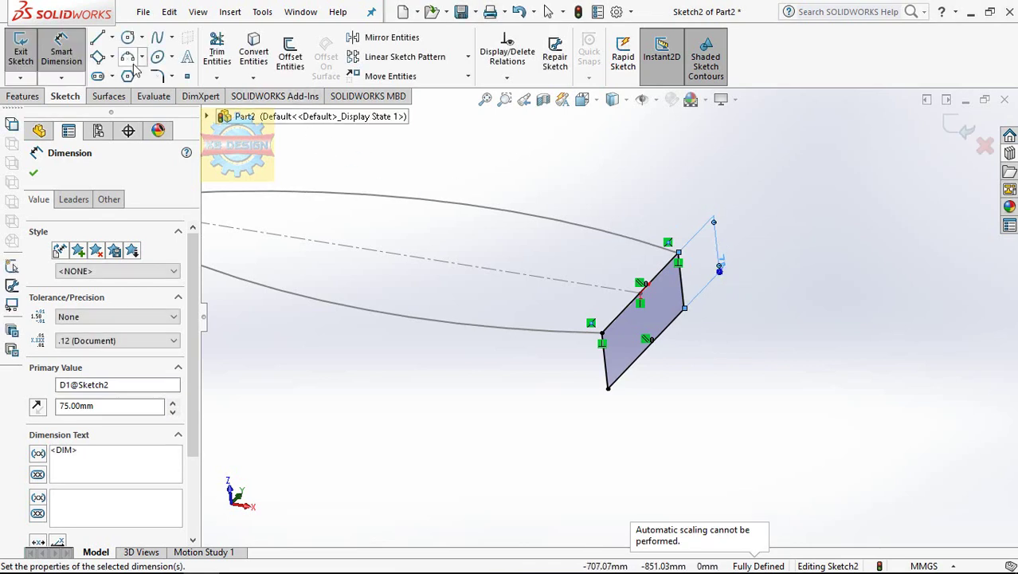
left_click(157, 76)
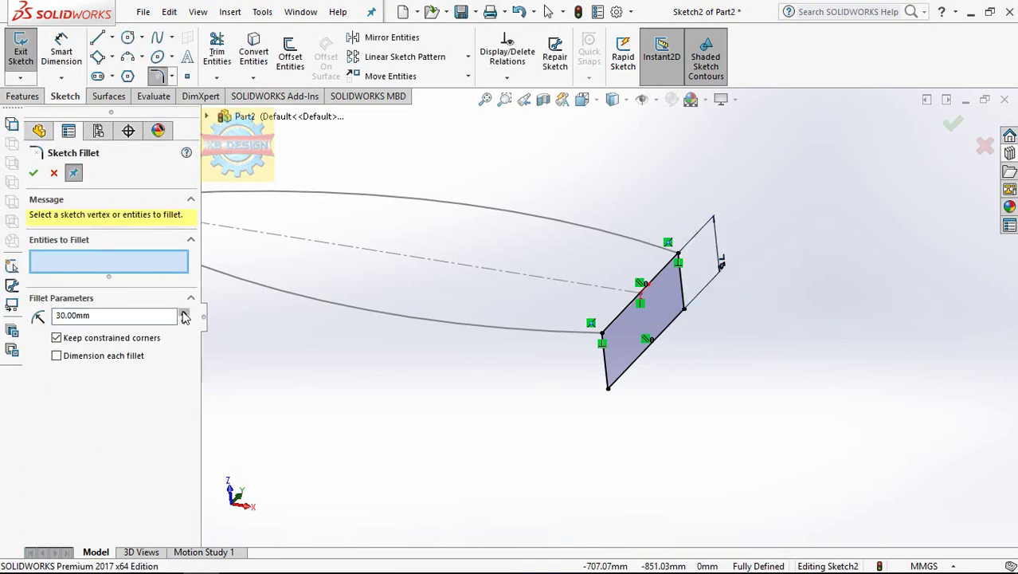
Round the rectangle's two lower corners with 50 mm sketch fillets
left_click(609, 389)
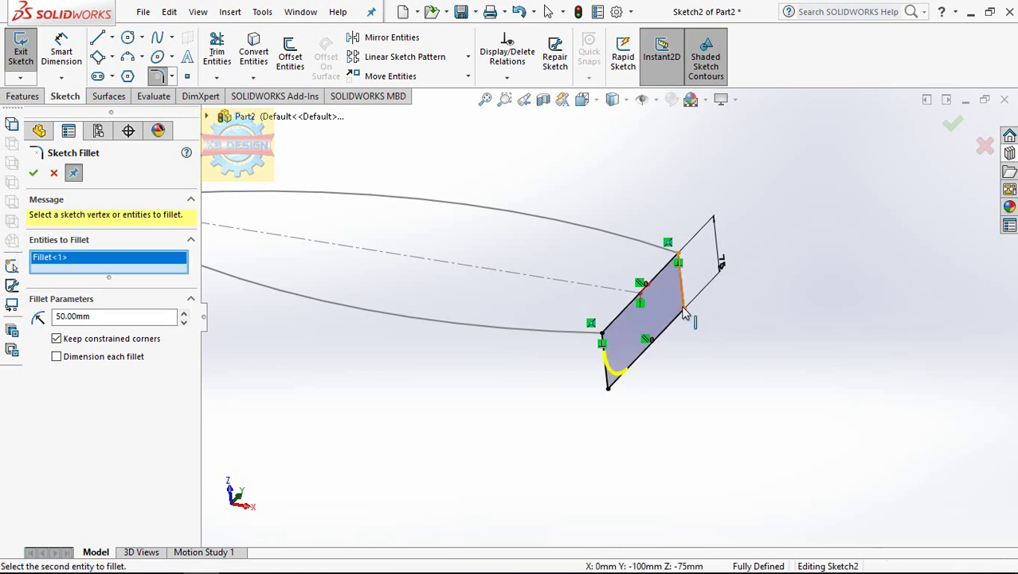
left_click(683, 311)
right_click(189, 273)
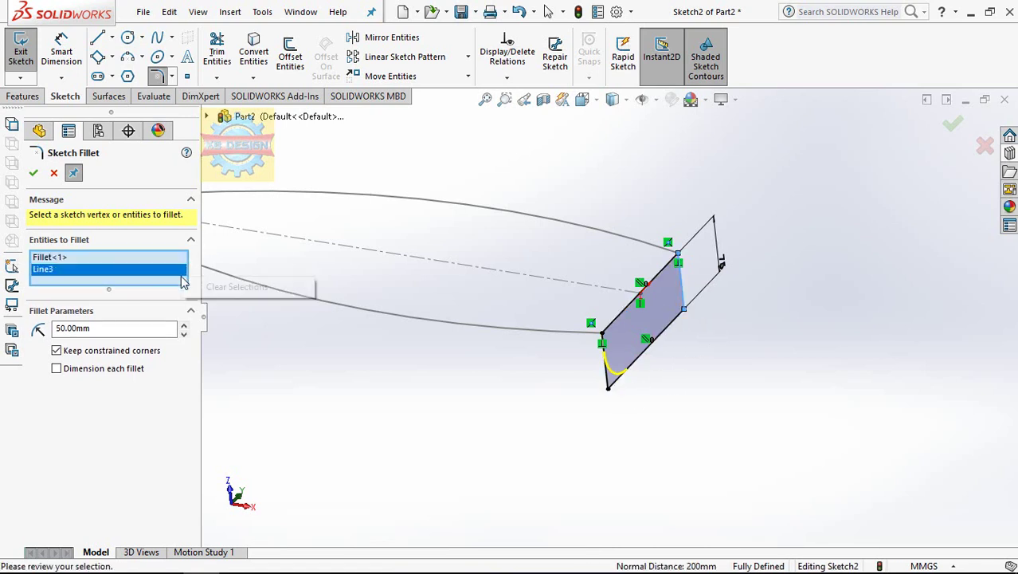
right_click(136, 277)
left_click(171, 299)
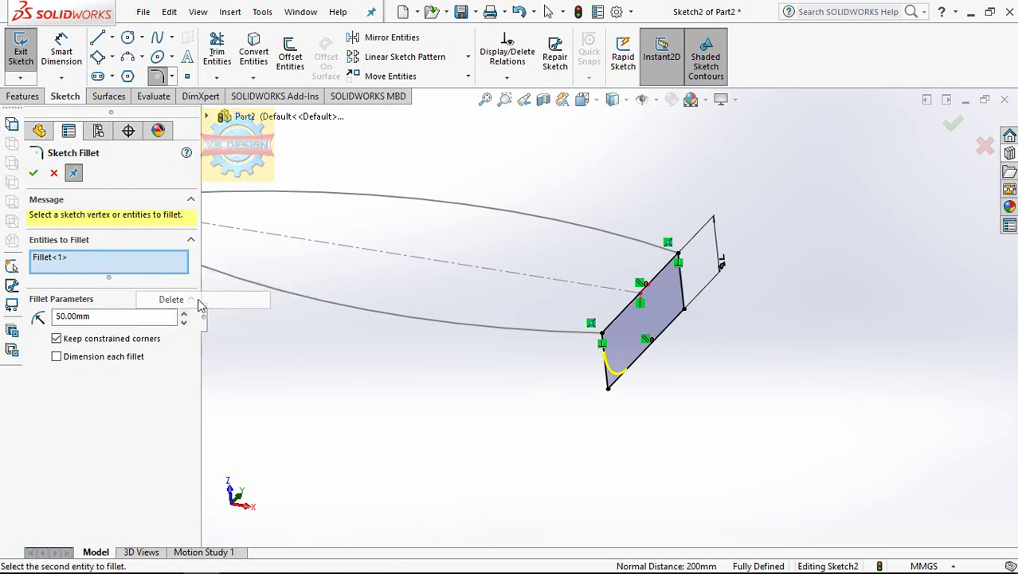
left_click(685, 313)
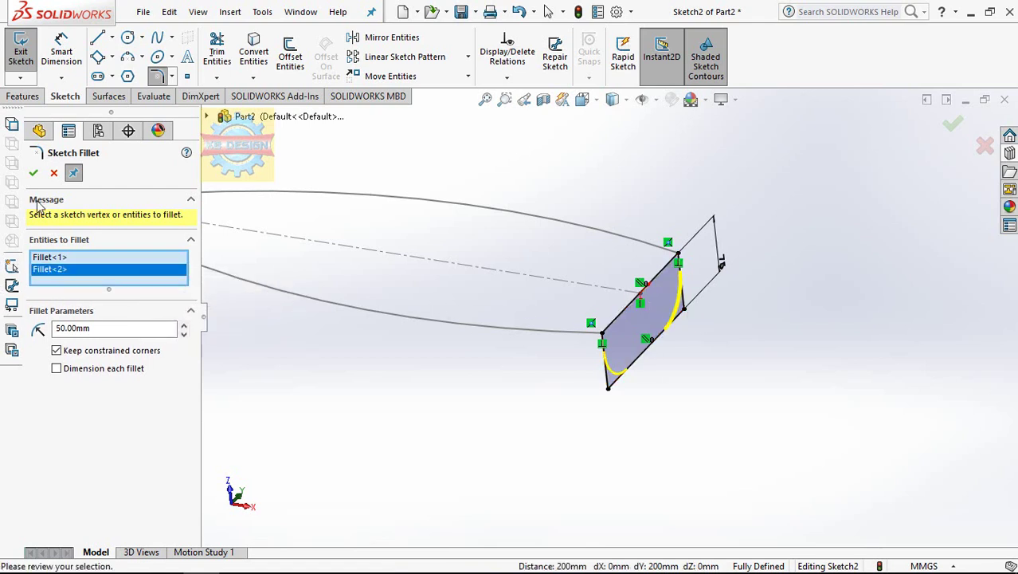
left_click(33, 174)
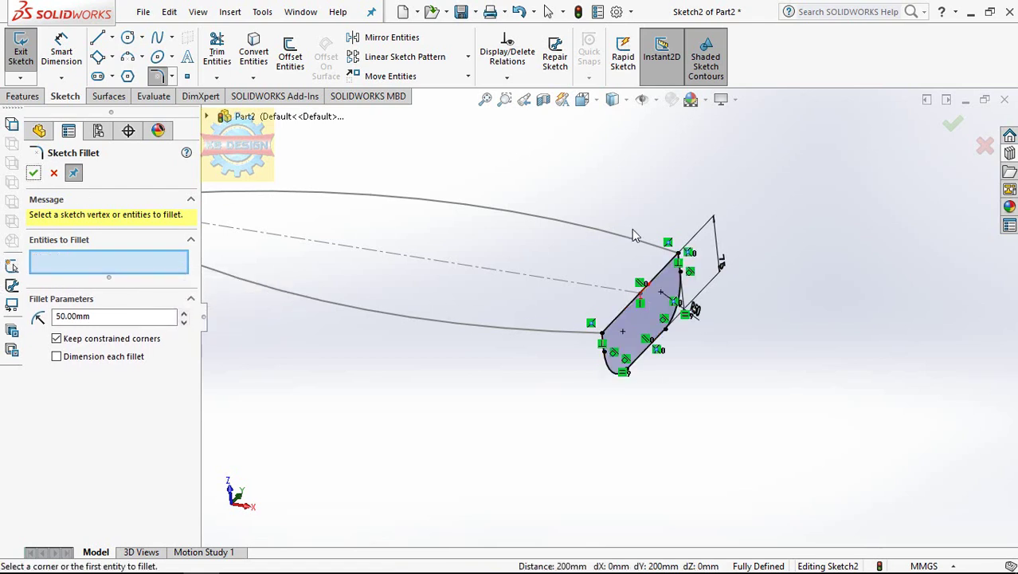
left_click(72, 174)
Make the rectangle's top edge construction geometry and exit Sketch2
left_click(625, 321)
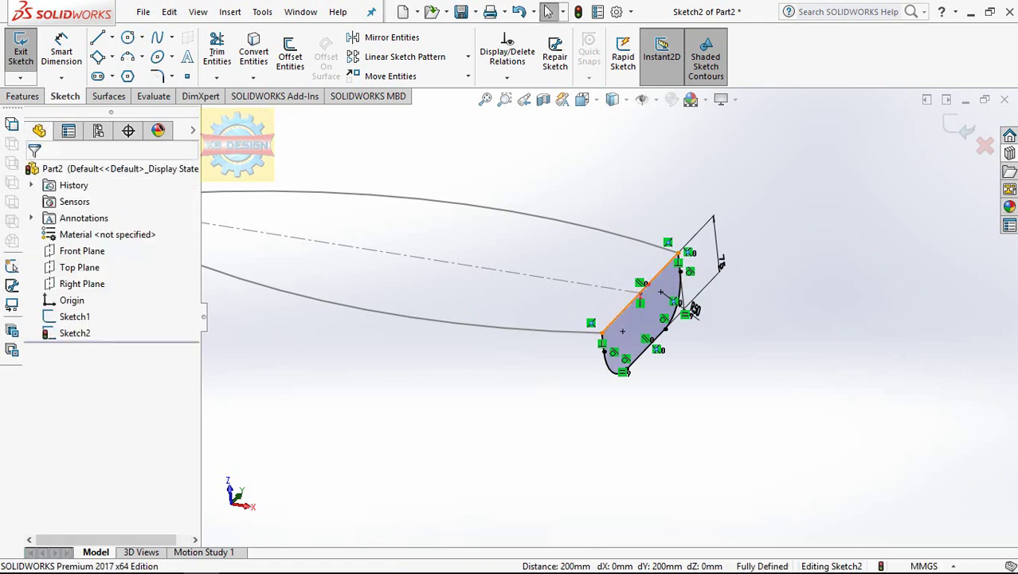
left_click(56, 409)
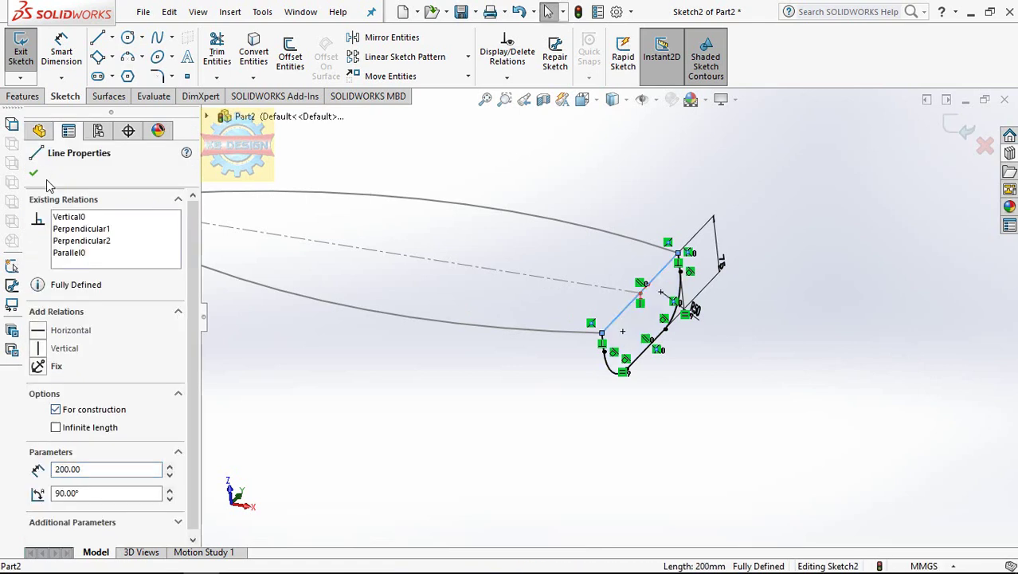
left_click(22, 56)
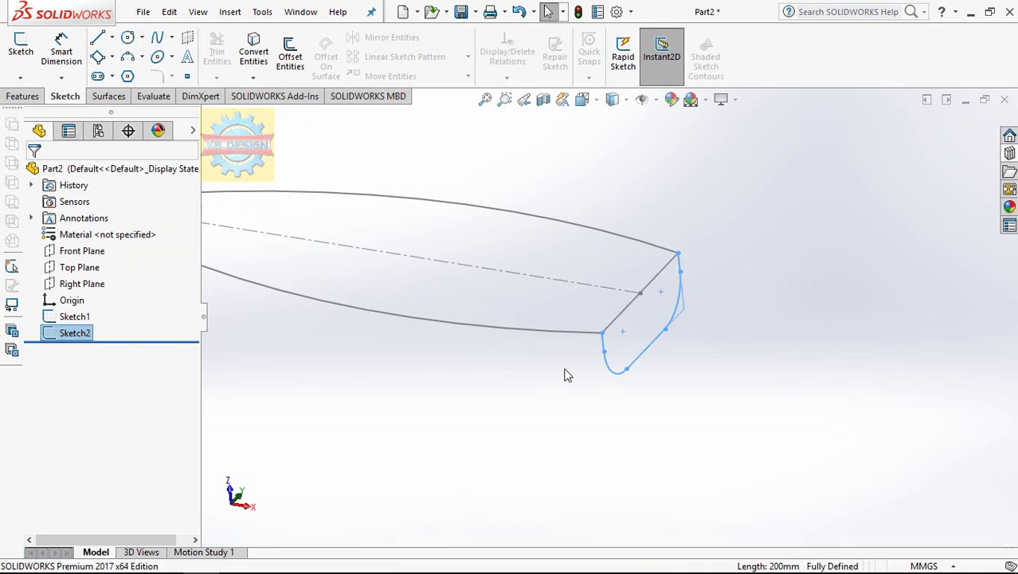
Edit Sketch1, make its vertical transom line construction geometry, and exit the sketch
left_click(78, 316)
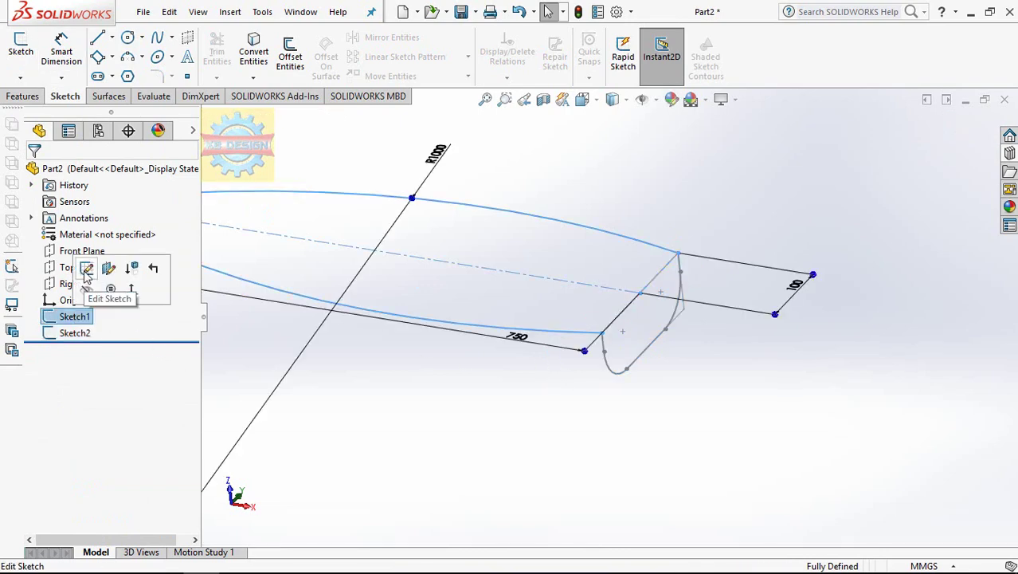
left_click(78, 271)
left_click(614, 319)
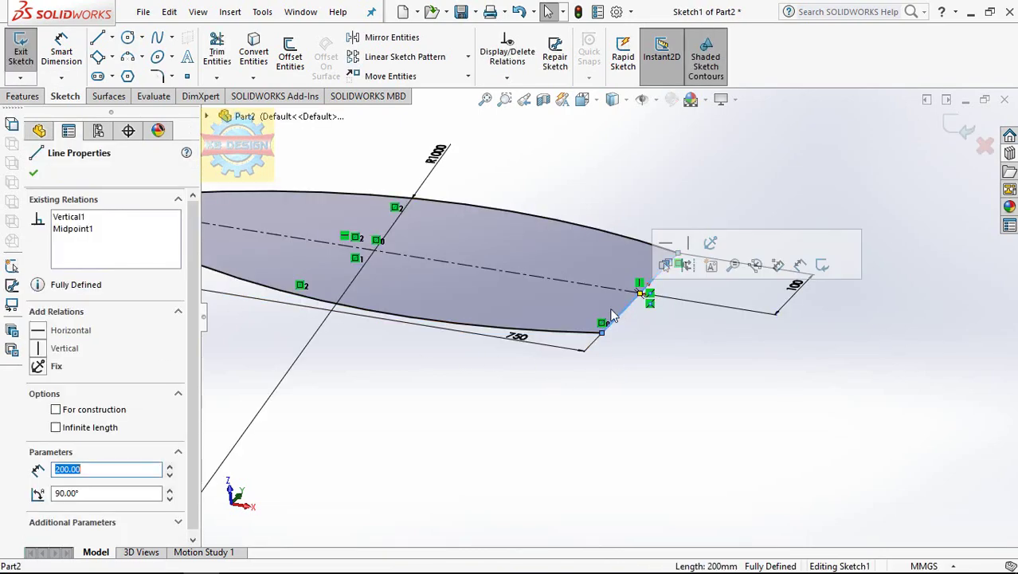
left_click(90, 414)
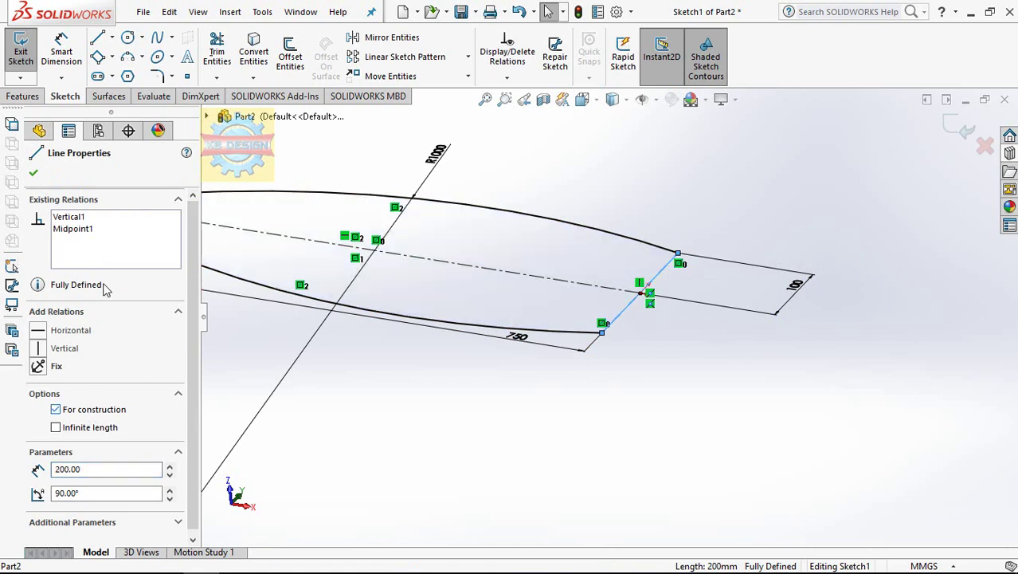
left_click(16, 50)
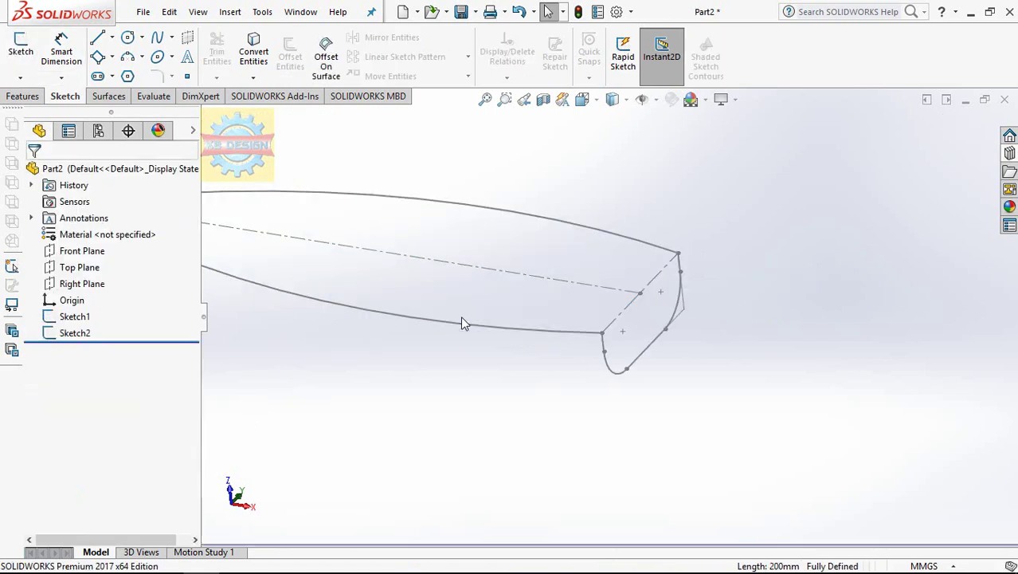
Start a sketch on the Top Plane and view it from the Bottom
left_click(79, 267)
left_click(92, 249)
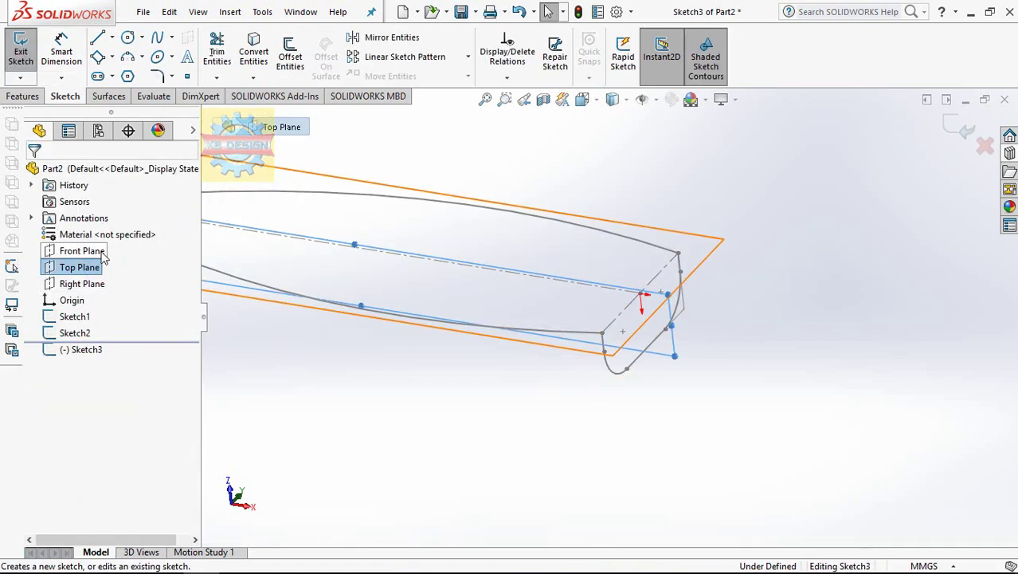
key("space")
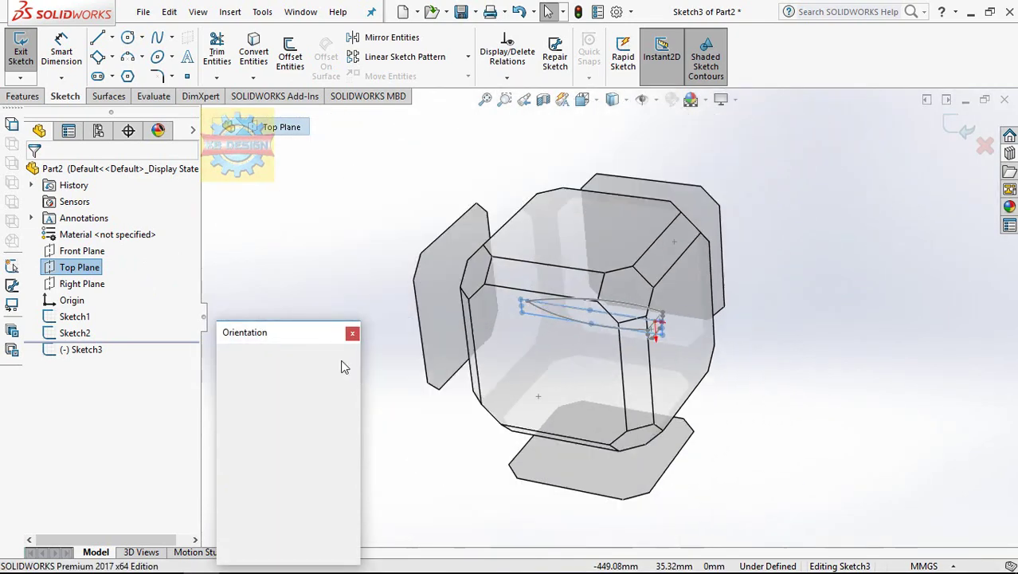
left_click(514, 341)
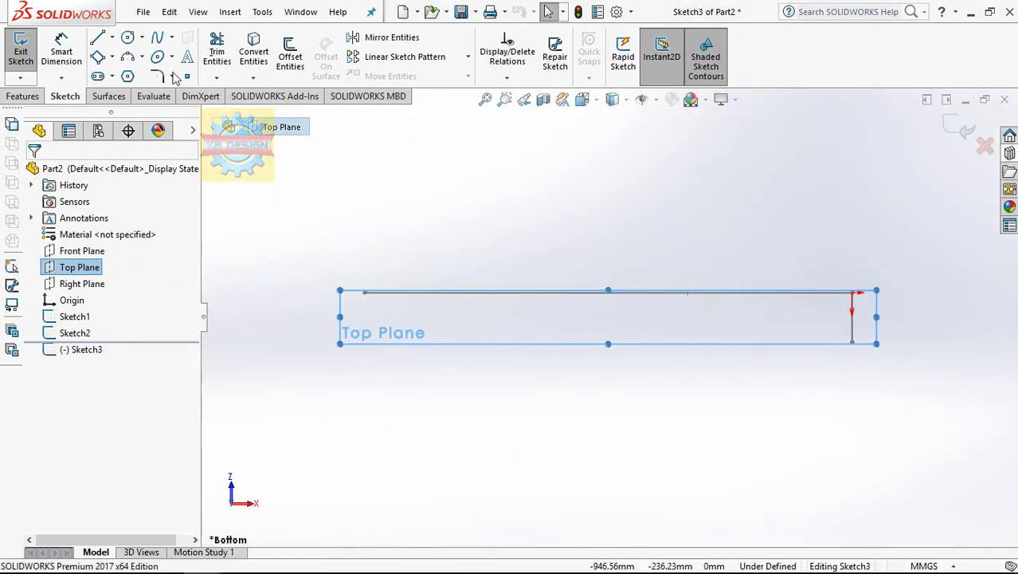
Draw two joined three-point keel arcs from the bow toward the transom base
left_click(127, 56)
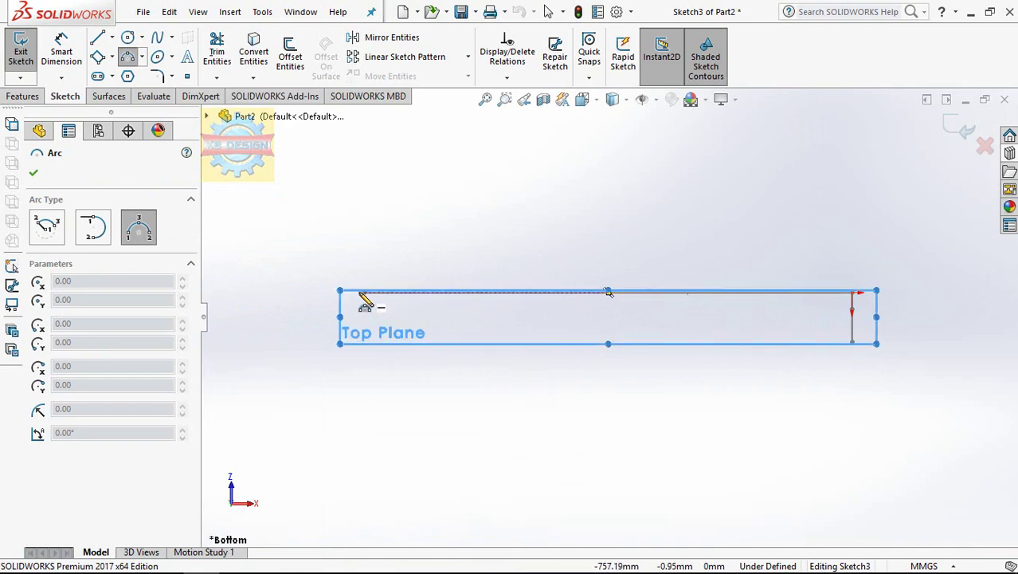
scroll(609, 291, "down", 2)
scroll(664, 288, "down", 2)
left_click(401, 287)
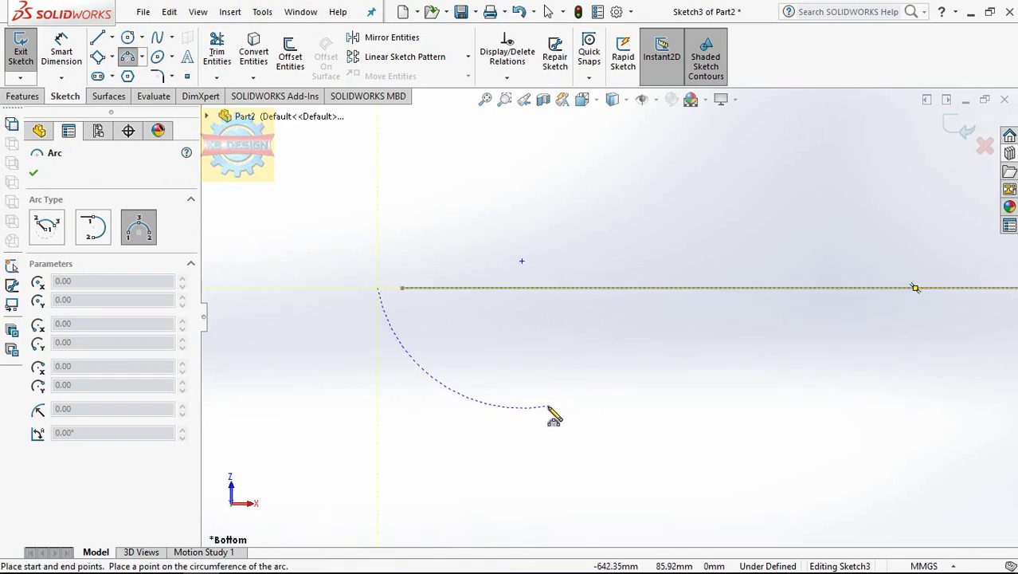
left_click(440, 385)
left_click(550, 406)
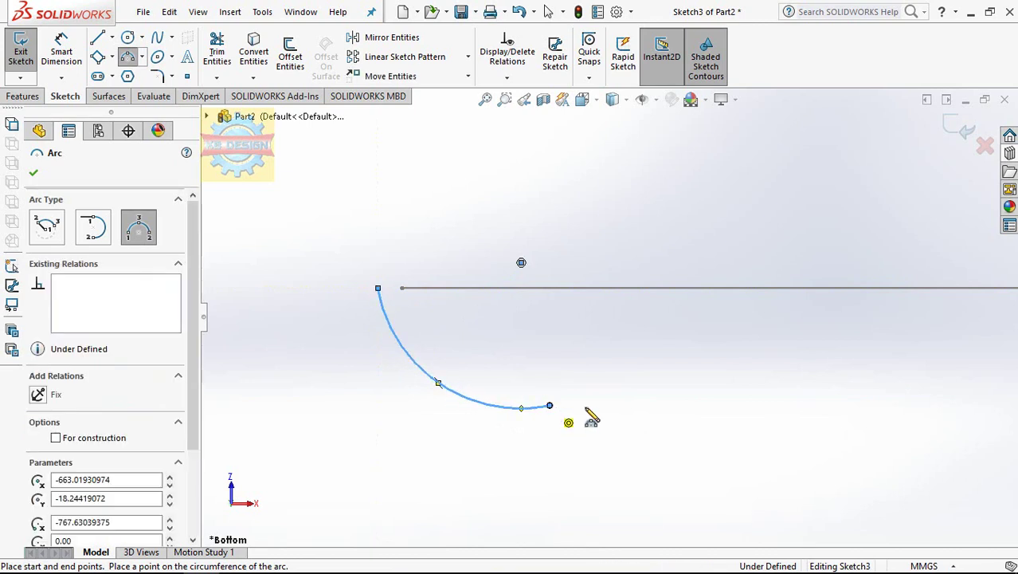
scroll(836, 390, "up", 2)
scroll(833, 370, "down", 2)
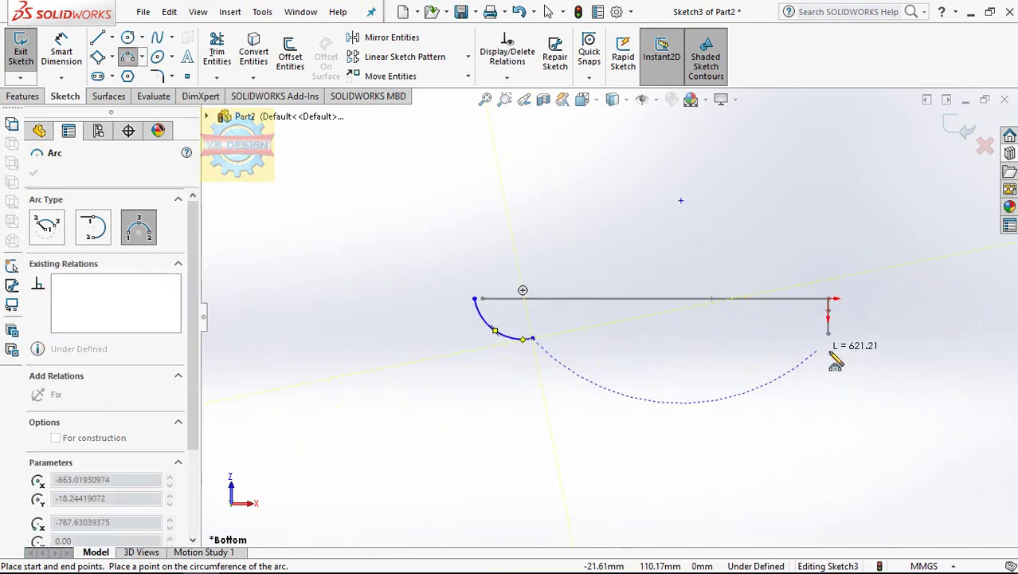
scroll(805, 335, "down", 2)
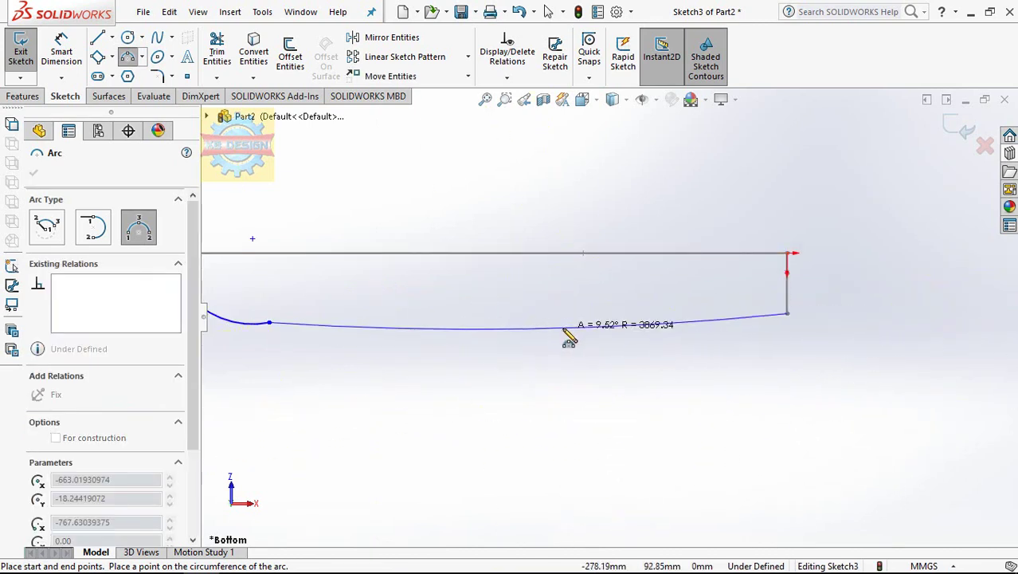
left_click(527, 328)
left_click(507, 77)
Add a Tangent relation between the two keel arcs
left_click(529, 111)
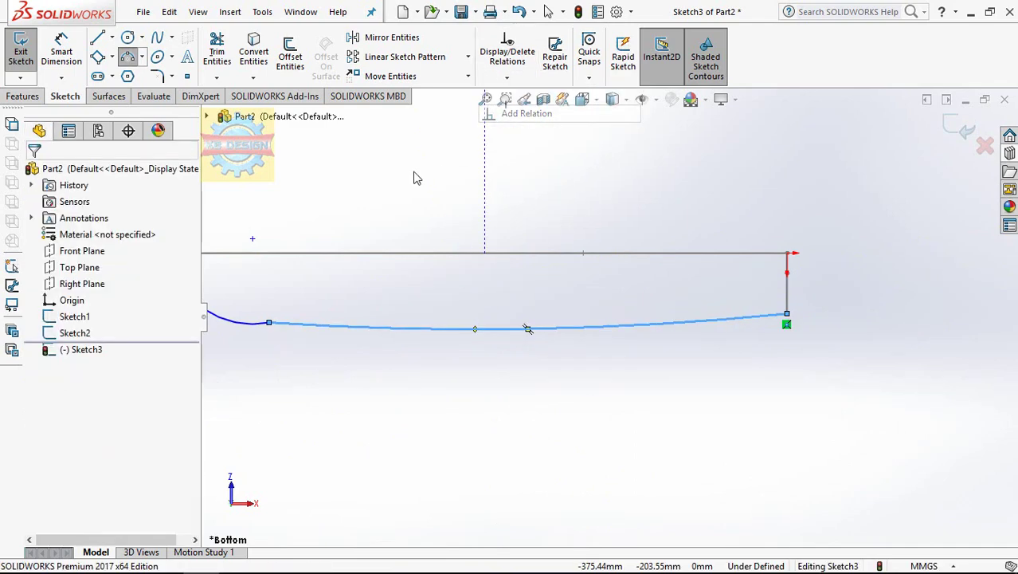
left_click(262, 330)
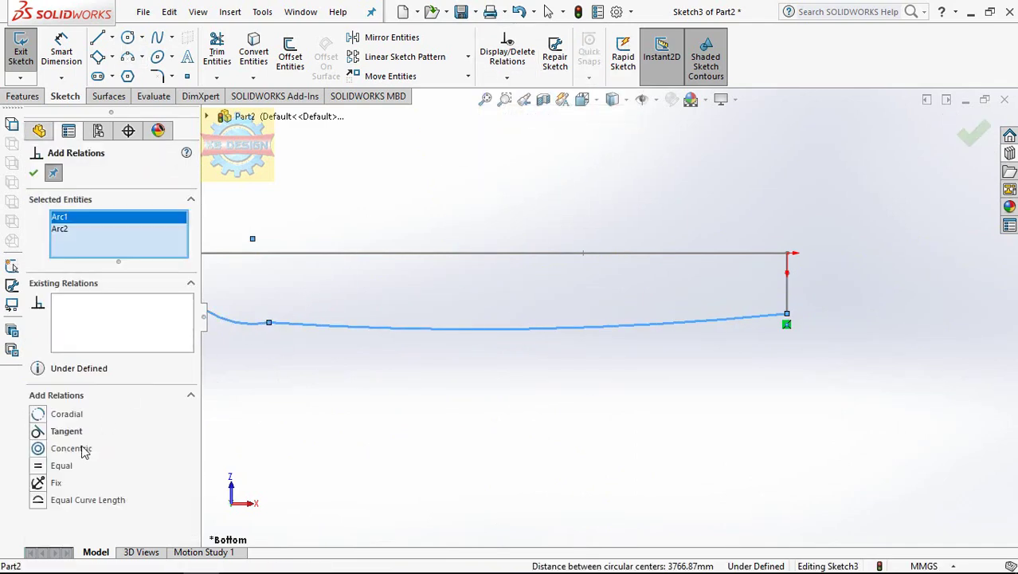
left_click(39, 435)
scroll(284, 352, "down", 2)
scroll(477, 291, "up", 3)
scroll(402, 268, "up", 2)
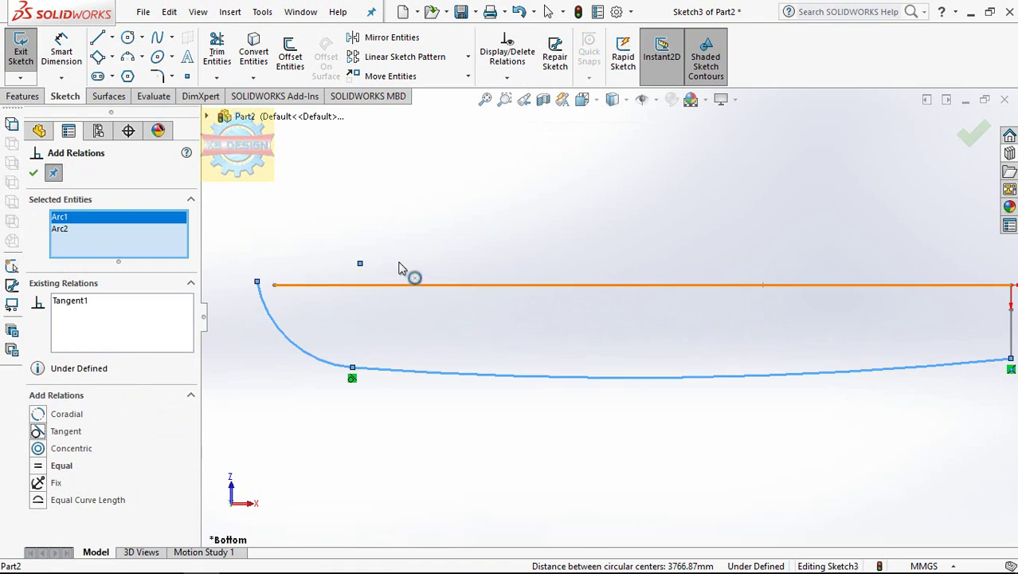
scroll(406, 268, "down", 2)
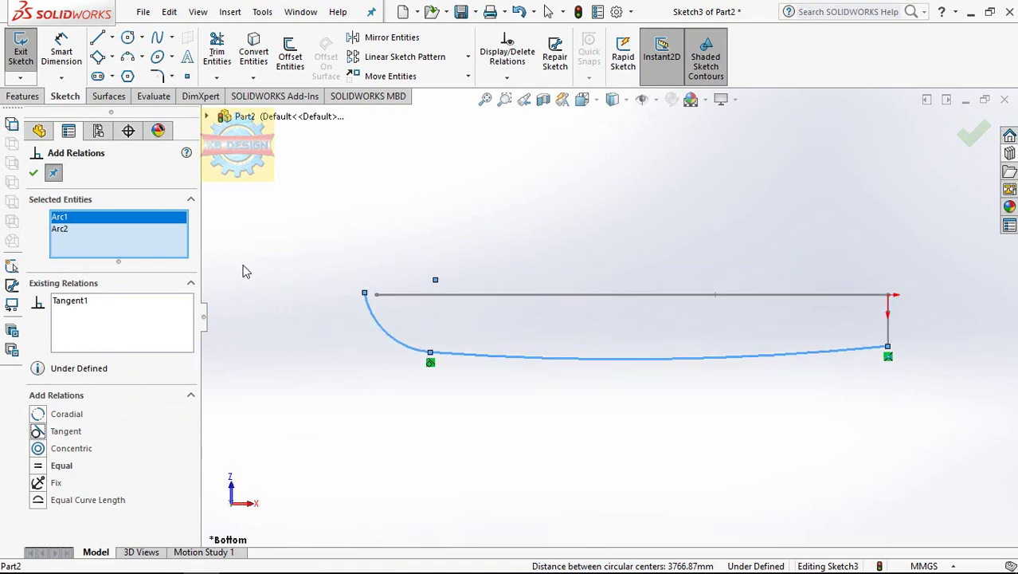
key("Escape")
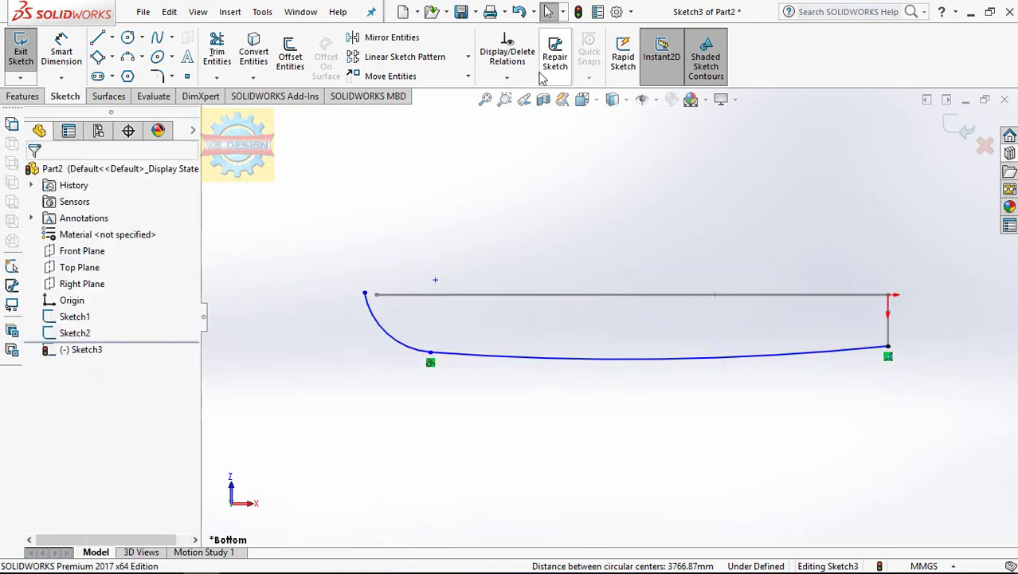
Pierce the keel's bow endpoint onto the Sketch1 deck outline arc
left_click(507, 77)
left_click(535, 114)
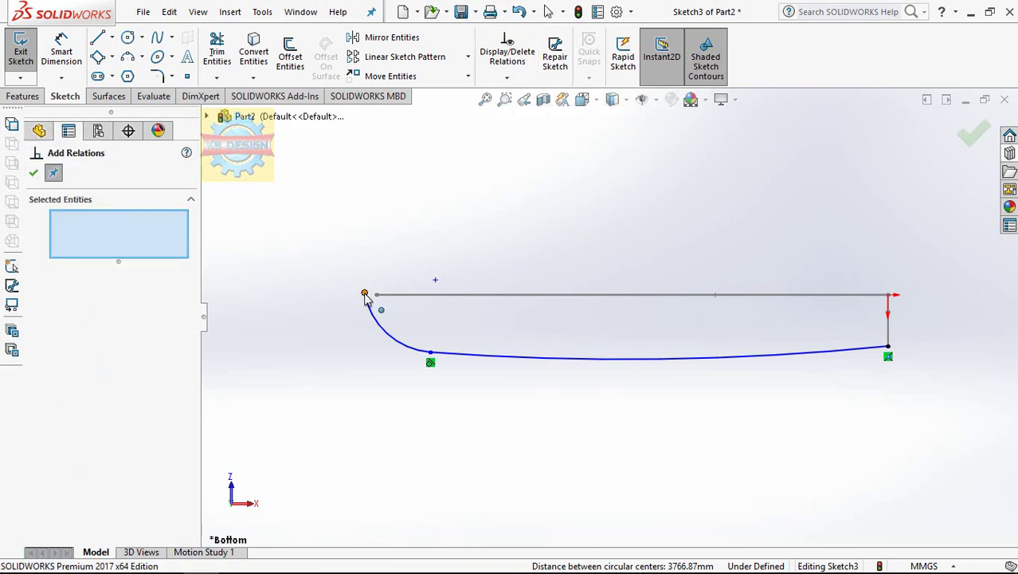
left_click(365, 294)
left_click(370, 306)
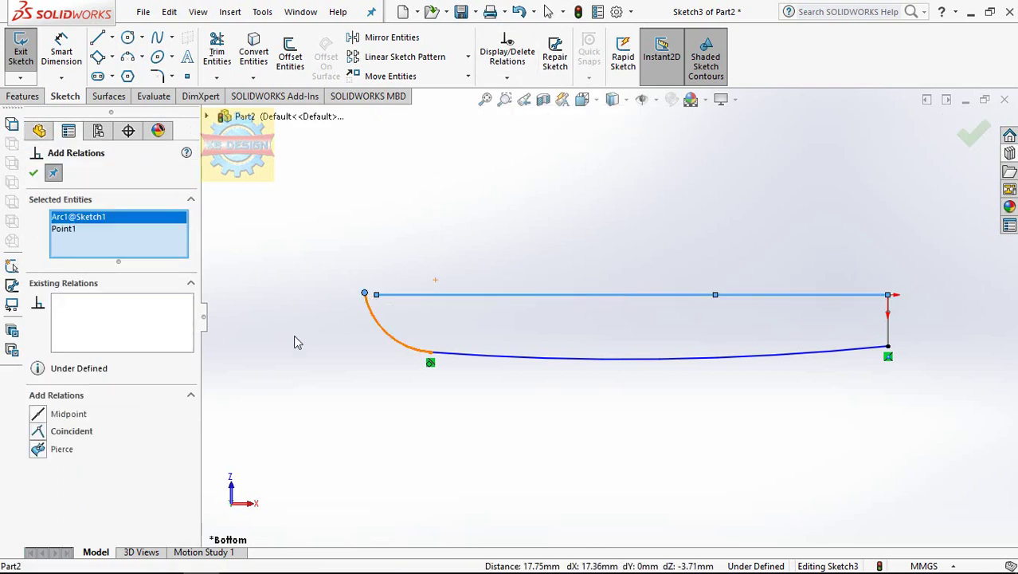
left_click(37, 449)
key("Escape")
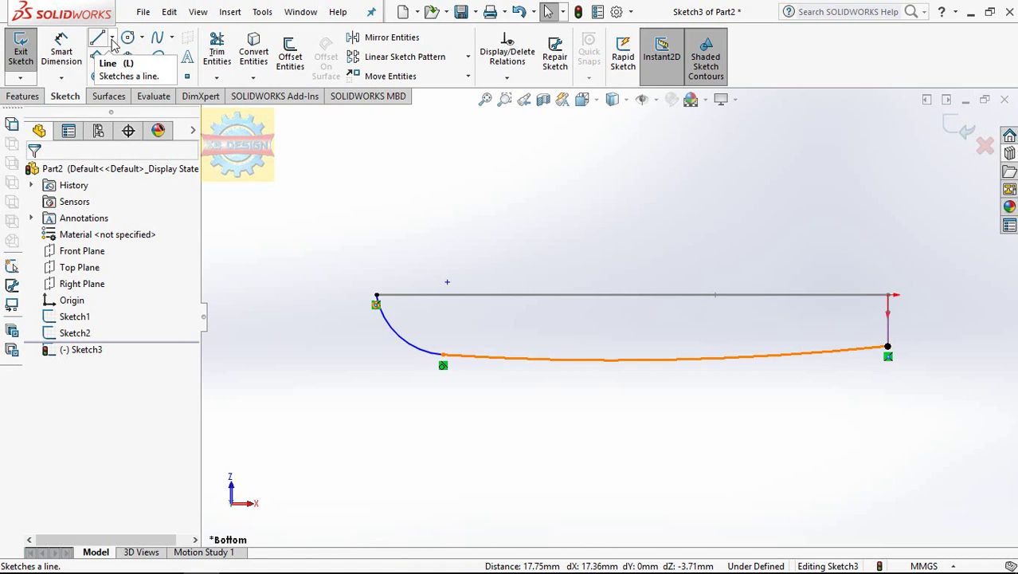
Dimension the keel arcs: bow arc R250 and long arc R2500
left_click(61, 50)
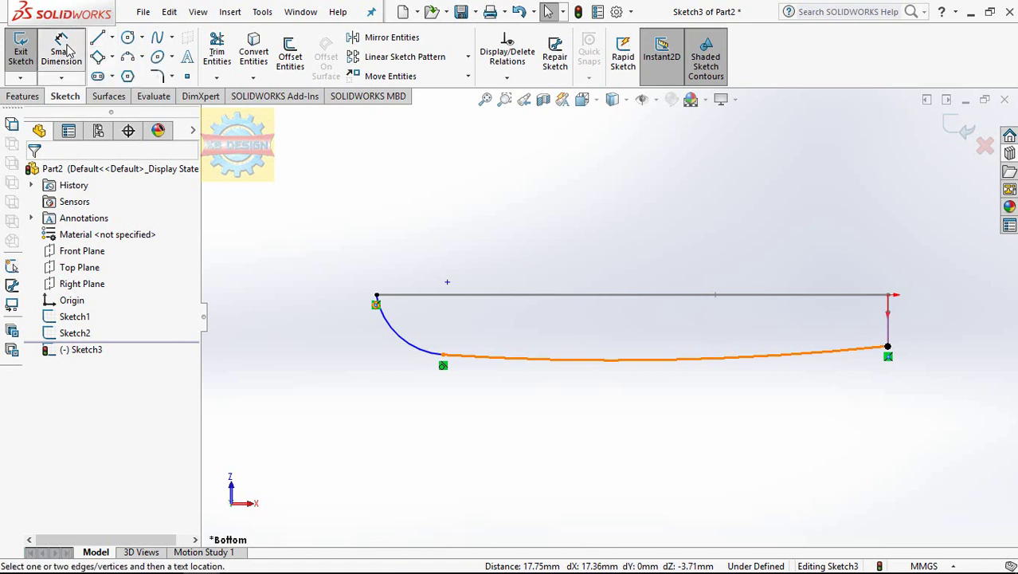
left_click(391, 334)
left_click(448, 332)
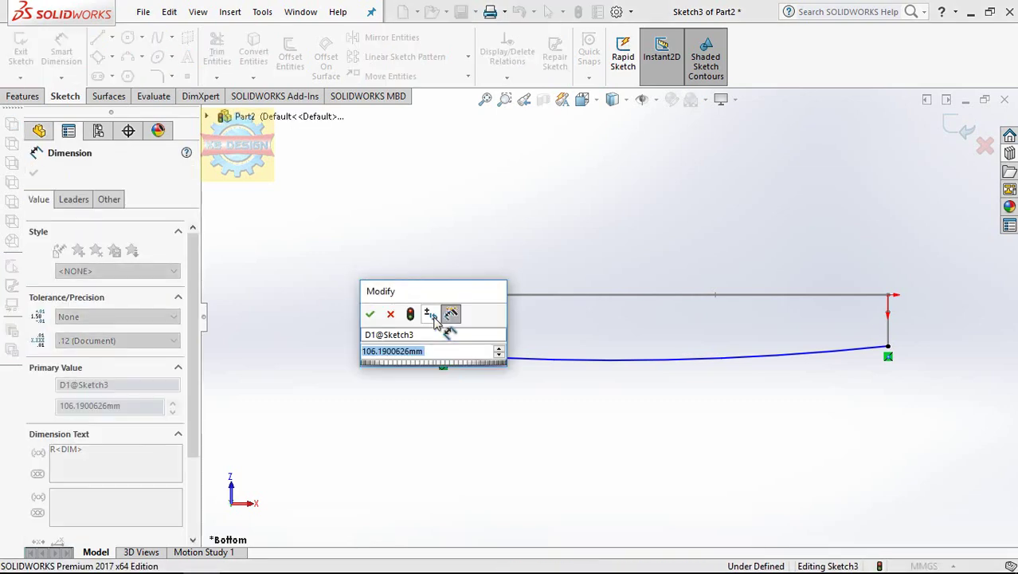
type("250")
key("Return")
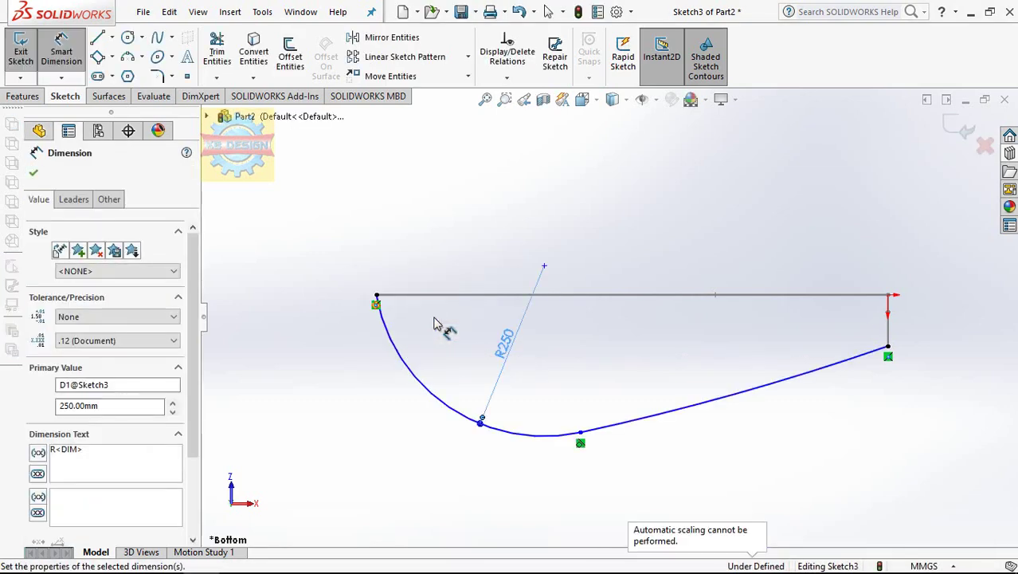
left_click(713, 402)
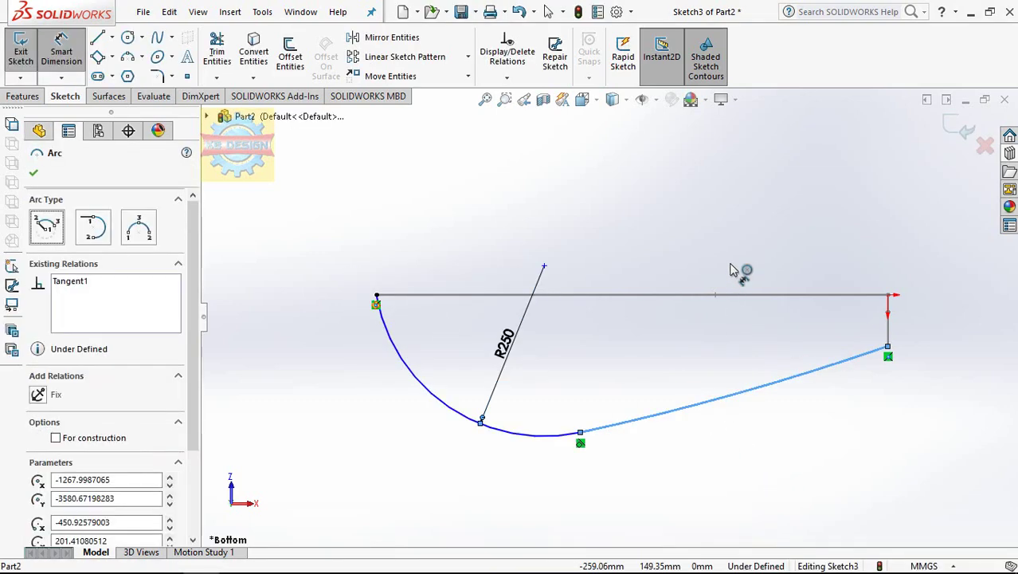
left_click(739, 269)
type("2500")
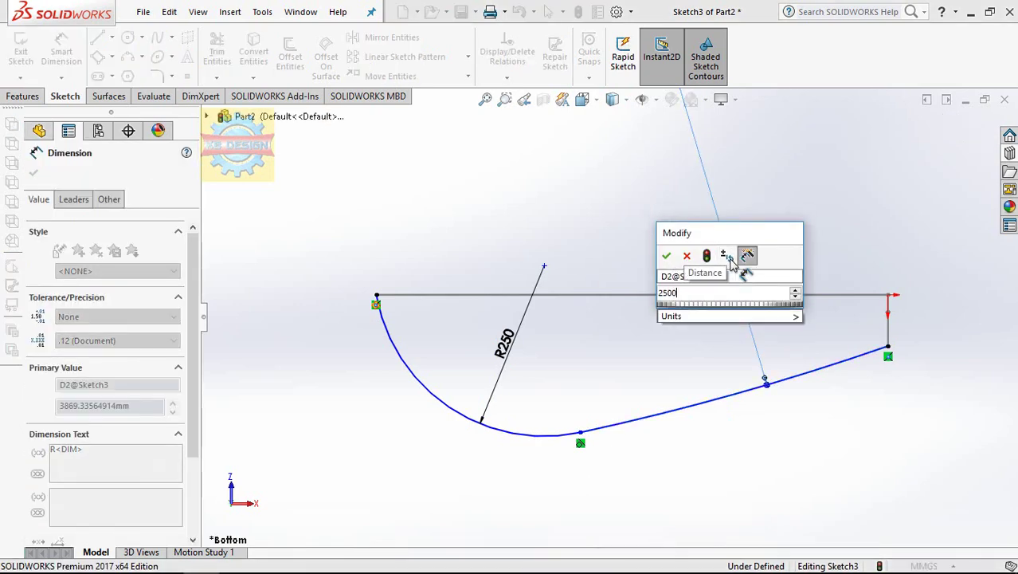
key("Return")
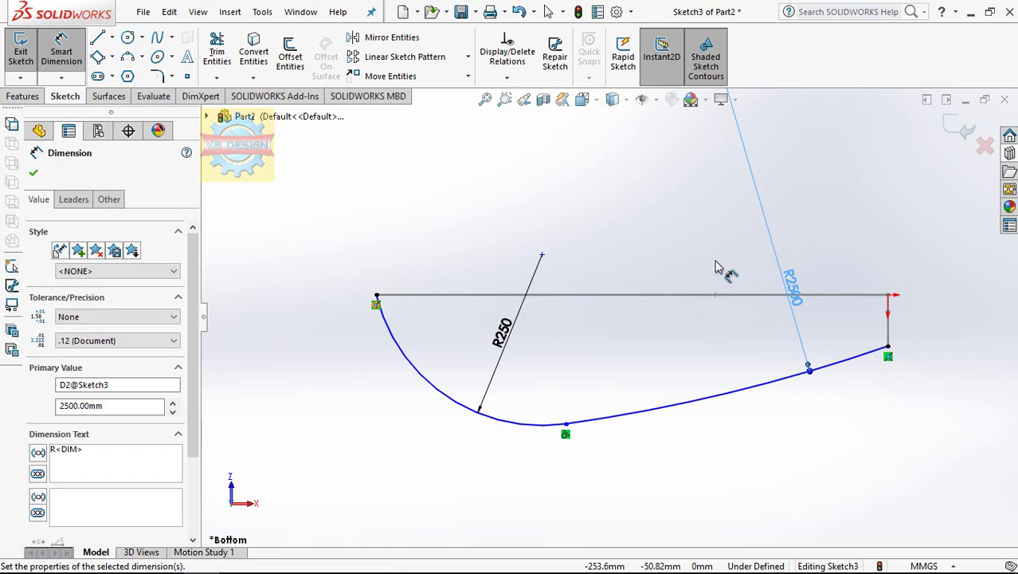
left_click(112, 38)
left_click(127, 75)
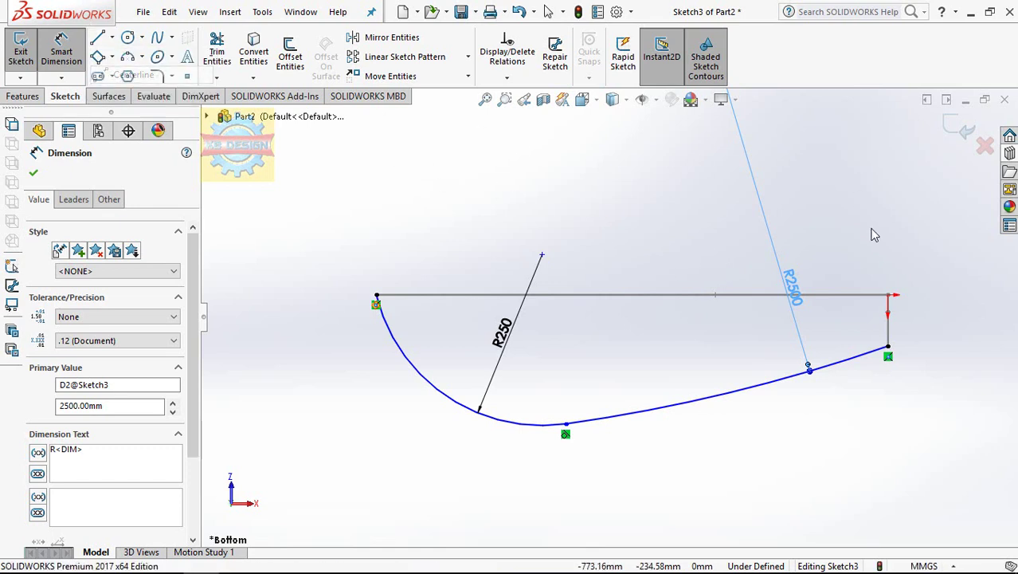
Reshape the keel curve by dragging the junction point between its arcs
left_click(889, 349)
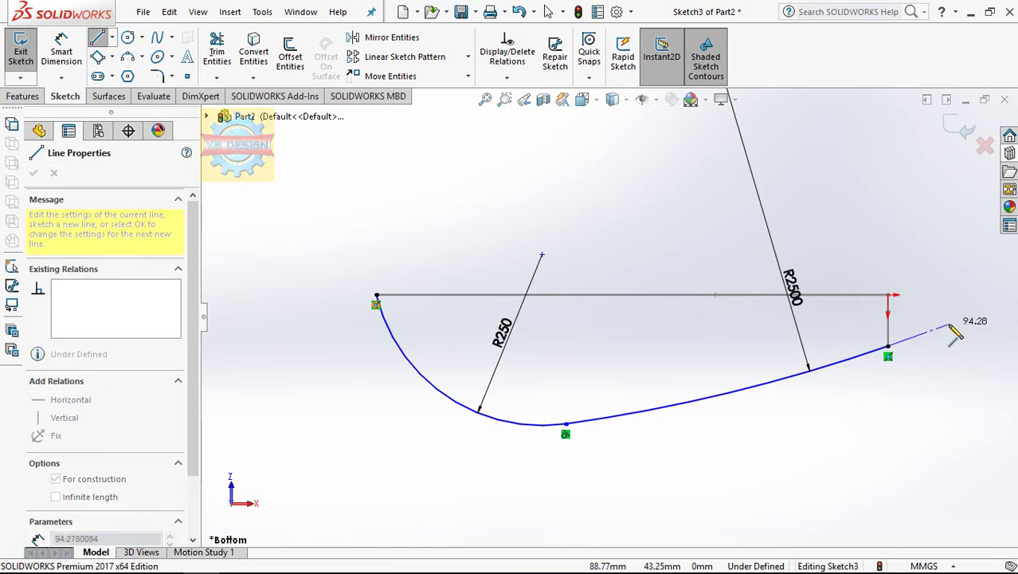
key("Escape")
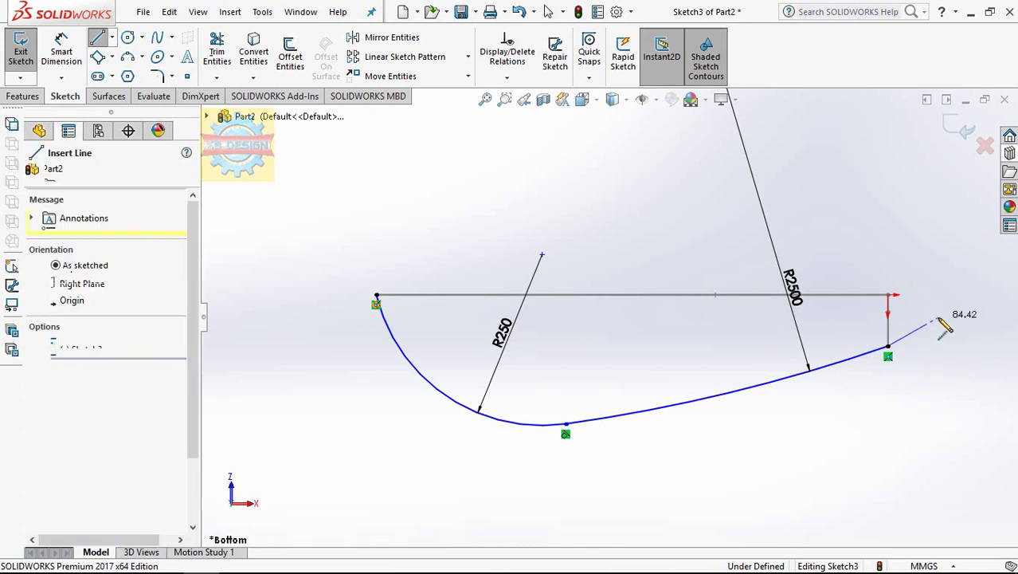
key("Escape")
key("f")
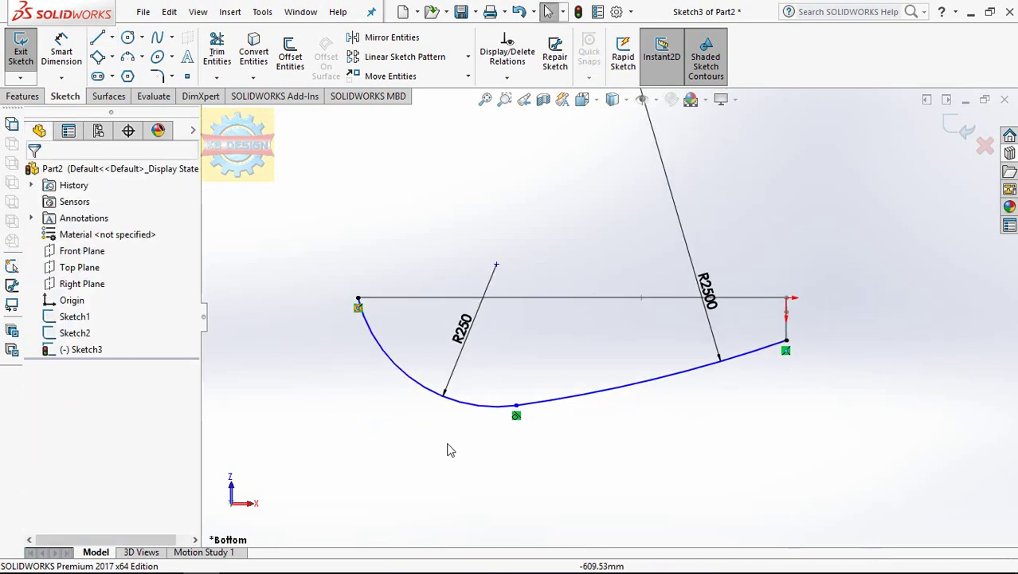
left_click_drag(516, 408, 466, 361)
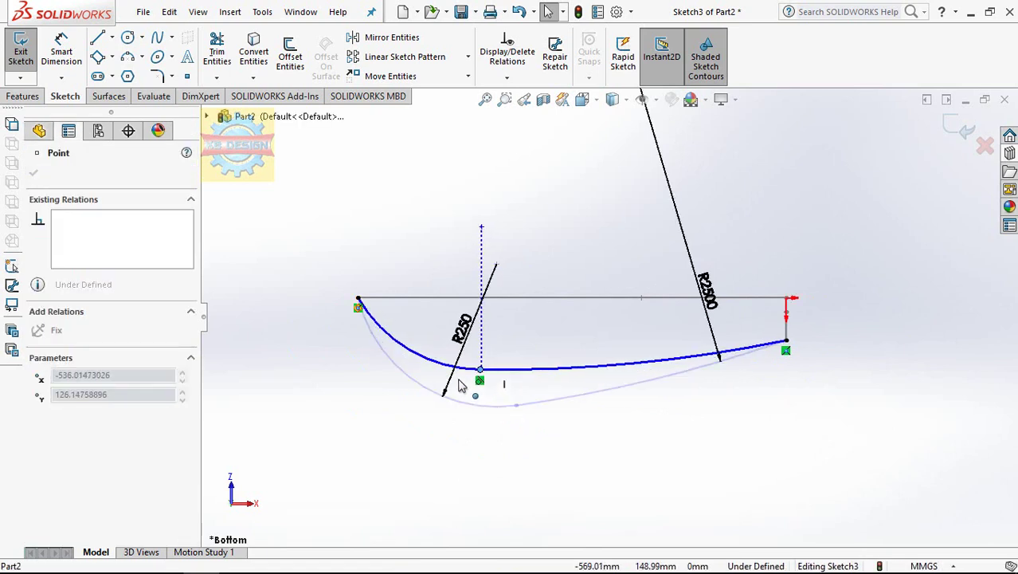
left_click(799, 362)
scroll(799, 361, "down", 3)
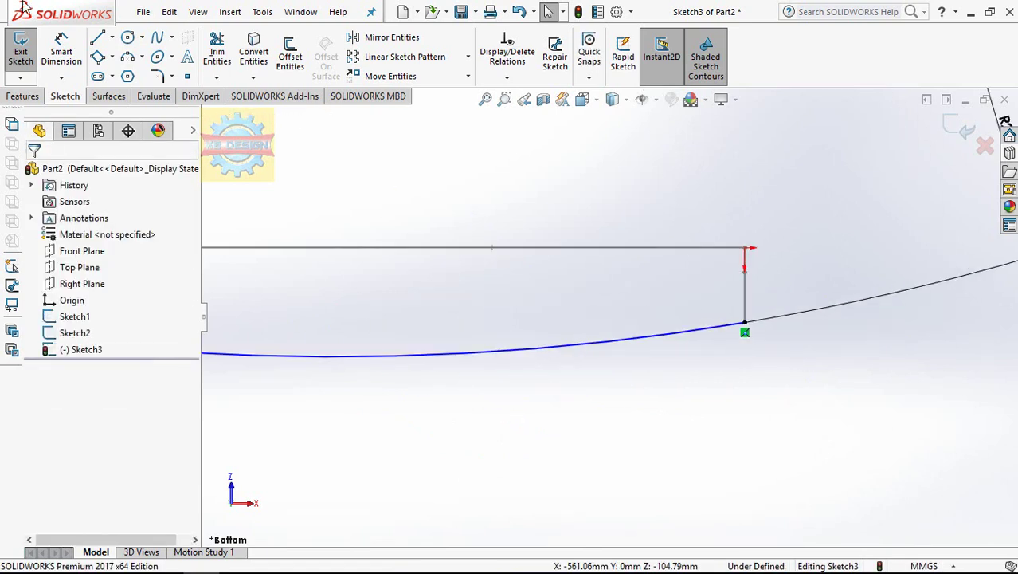
Draw a short construction centerline extending from the keel arc's stern end
left_click(111, 38)
left_click(129, 72)
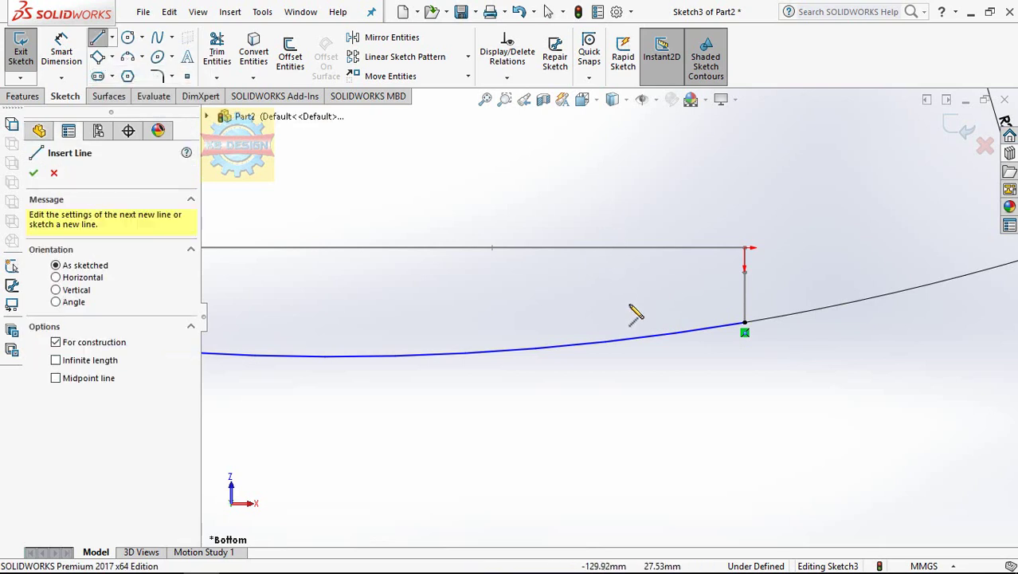
left_click(743, 325)
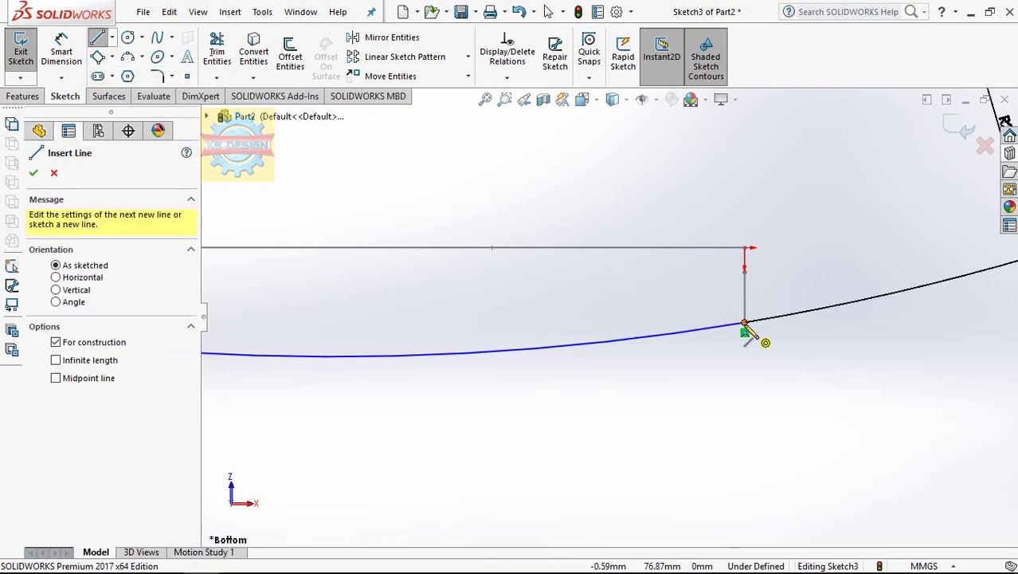
left_click(860, 301)
key("Escape")
scroll(812, 316, "down", 3)
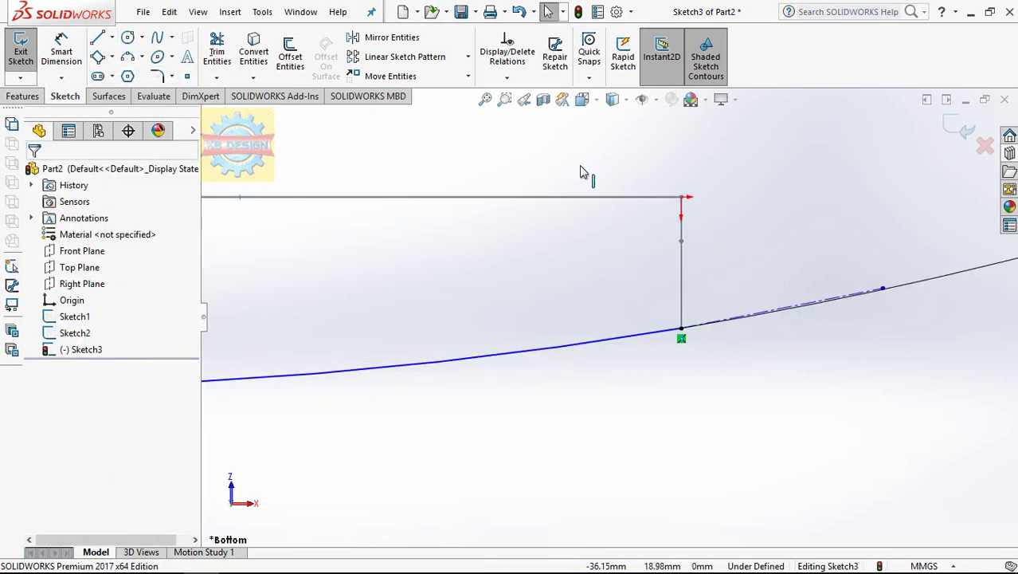
Select the keel arc Arc2 and centerline Line3 for a new relation
left_click(507, 77)
left_click(530, 109)
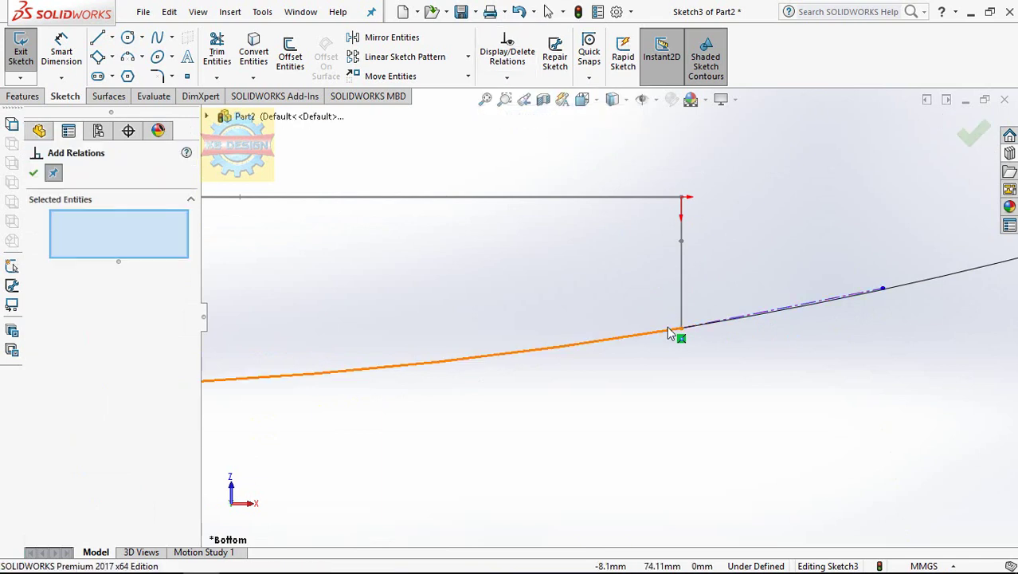
left_click(668, 329)
left_click(696, 325)
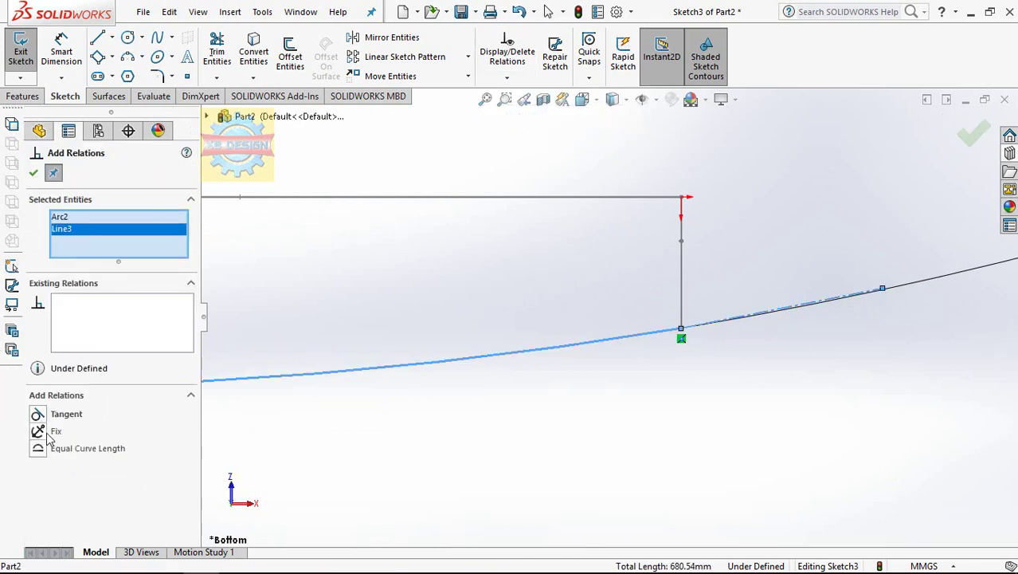
key("Escape")
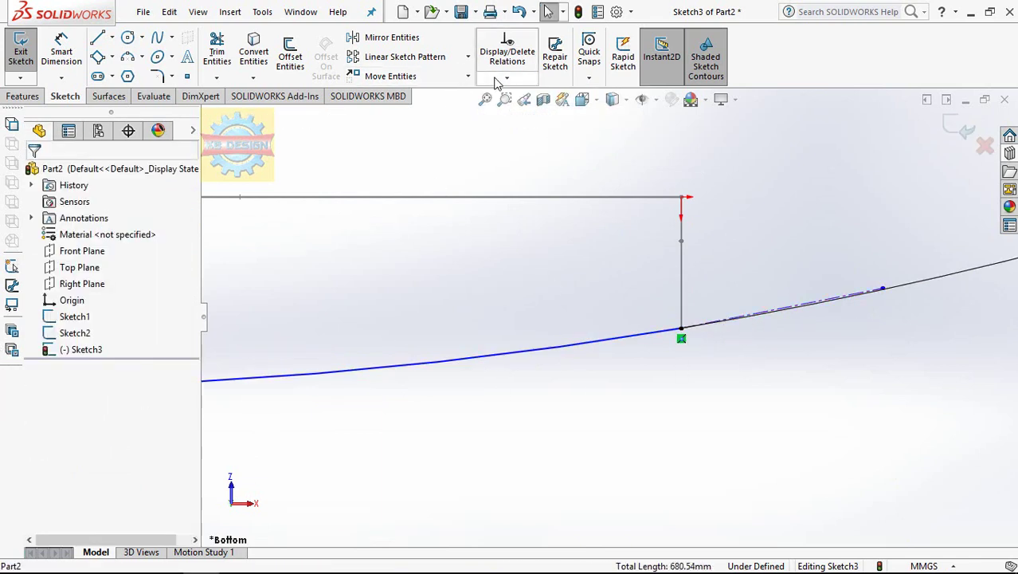
left_click(505, 78)
left_click(526, 113)
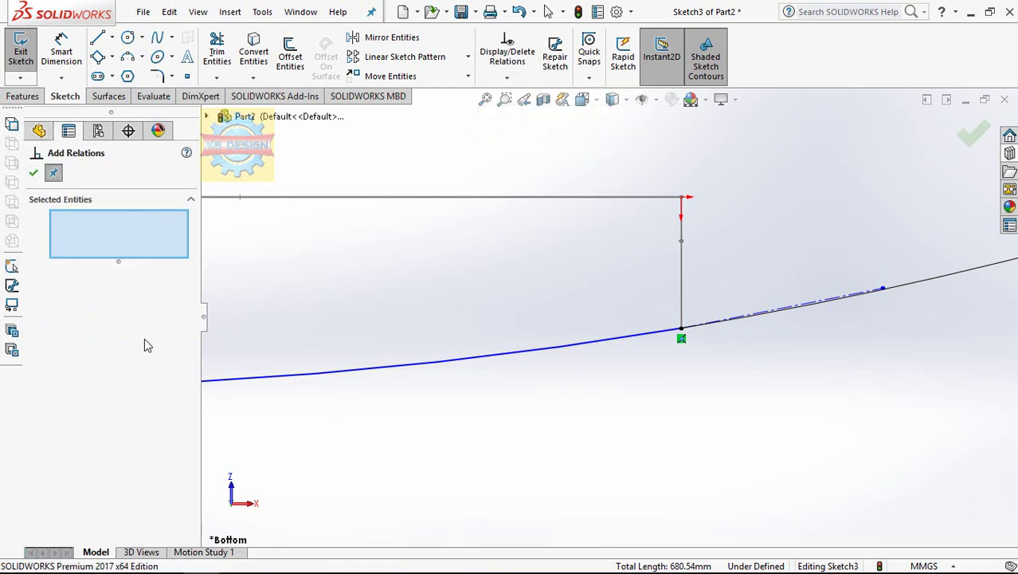
left_click(708, 330)
left_click(673, 330)
Make the centerline tangent to the keel arc and dimension it 10° from the top line
left_click(51, 416)
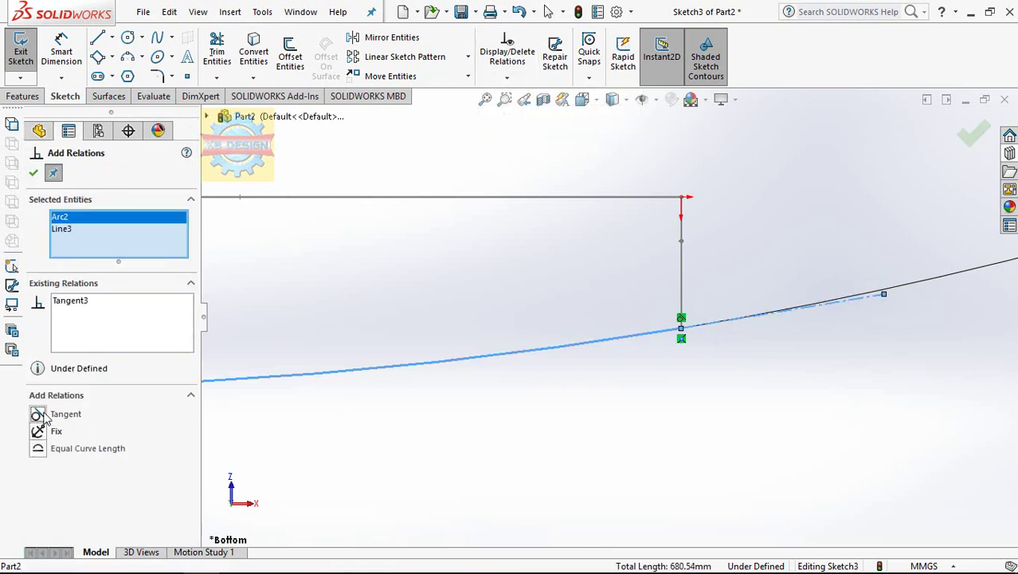
key("Escape")
left_click(70, 65)
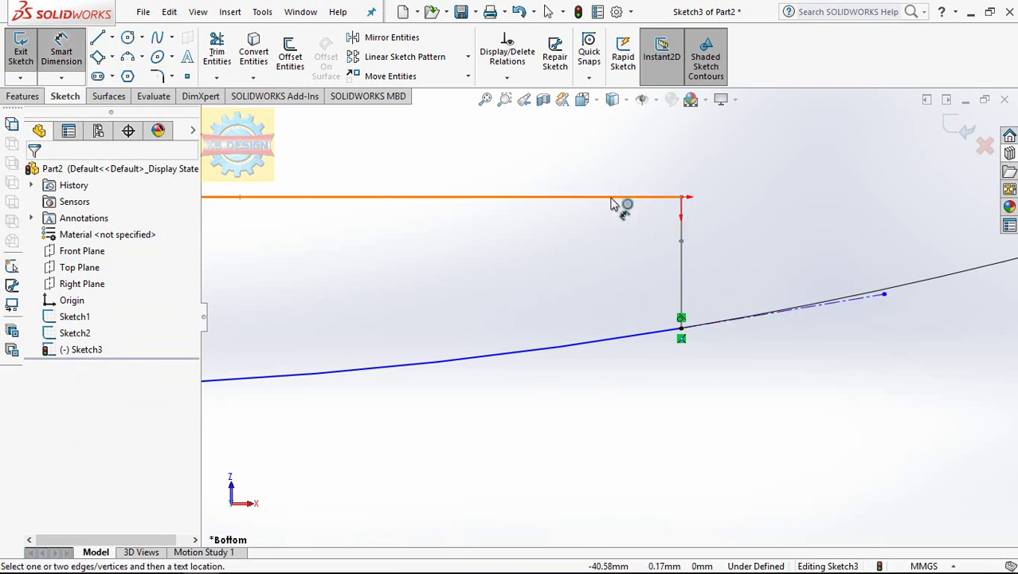
left_click(612, 198)
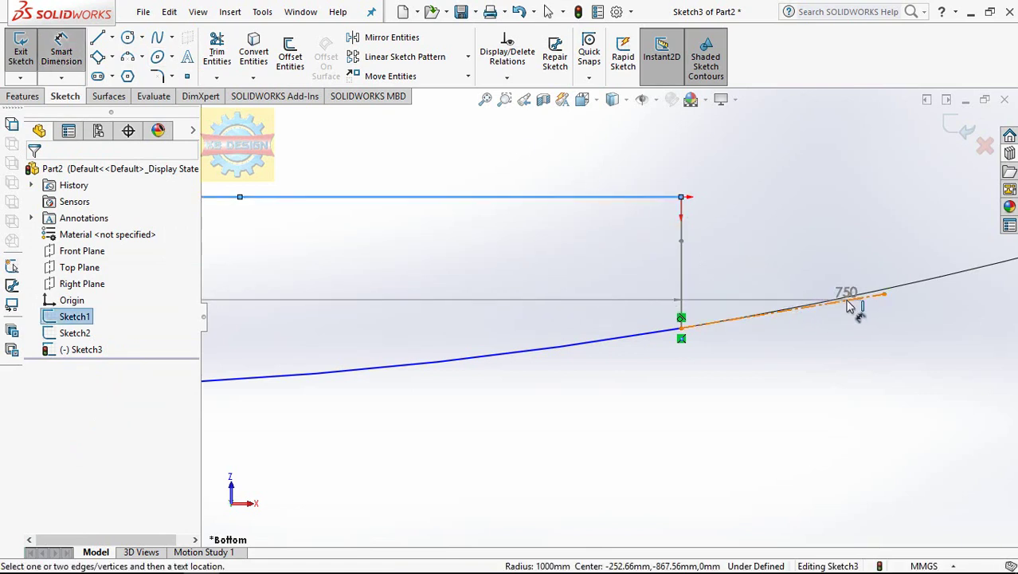
left_click(851, 306)
left_click(779, 257)
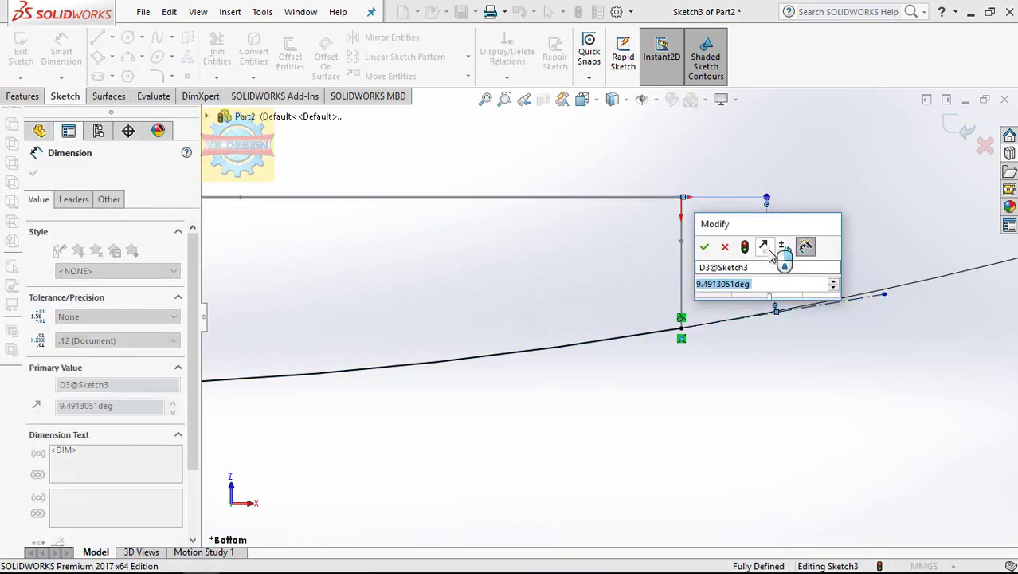
type("10")
key("Return")
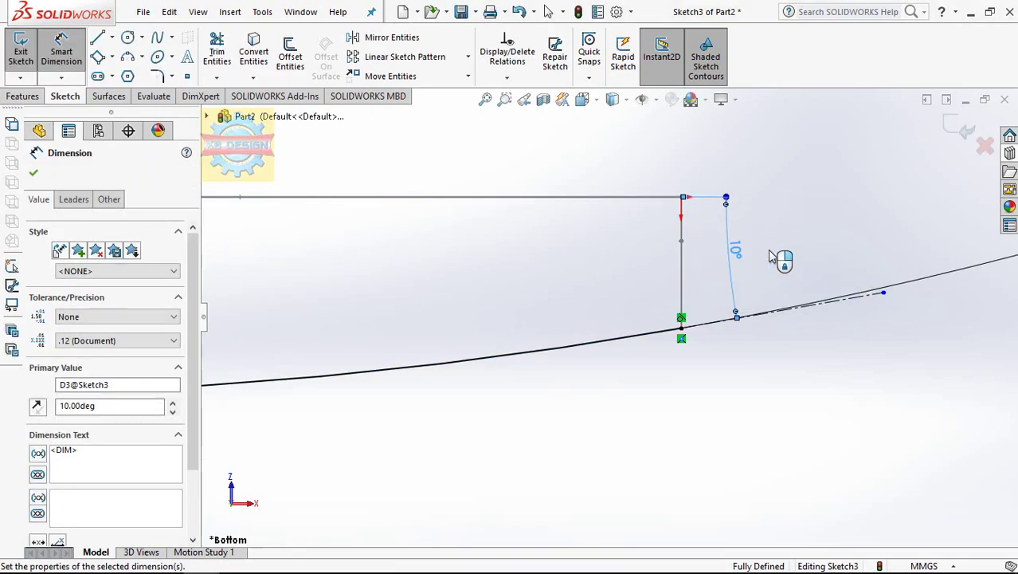
Zoom and orbit to view the fully defined keel sketch in 3D
scroll(614, 311, "up", 3)
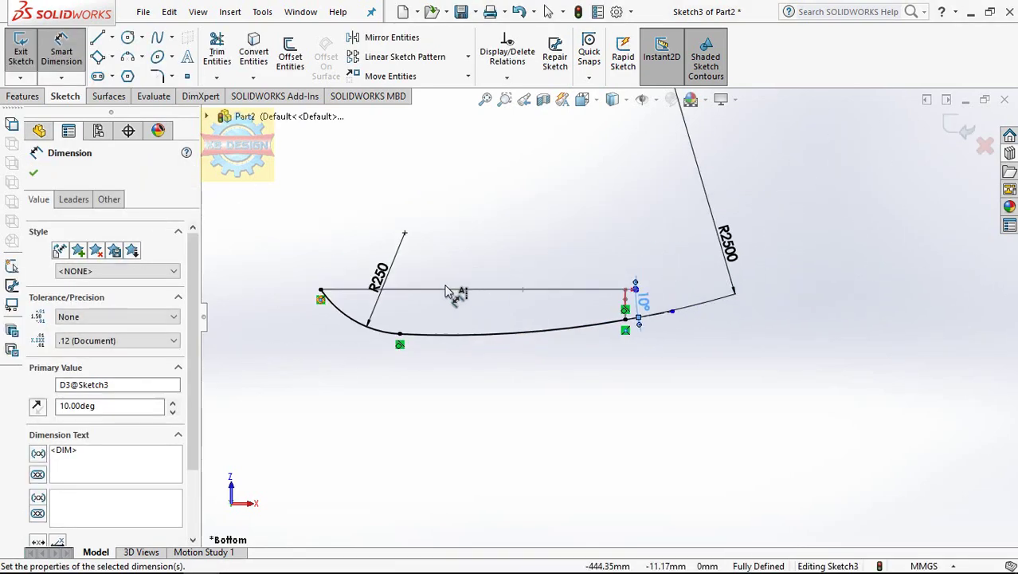
scroll(608, 315, "up", 2)
scroll(608, 316, "up", 2)
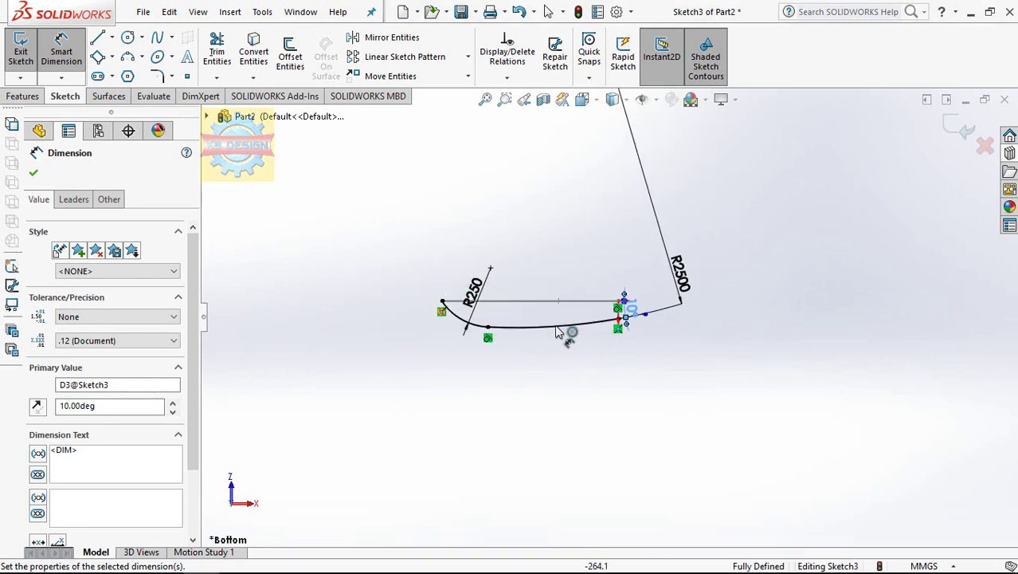
mouse_move(562, 333)
middle_mouse_down()
mouse_move(518, 422)
mouse_move(545, 340)
mouse_move(538, 291)
middle_mouse_up()
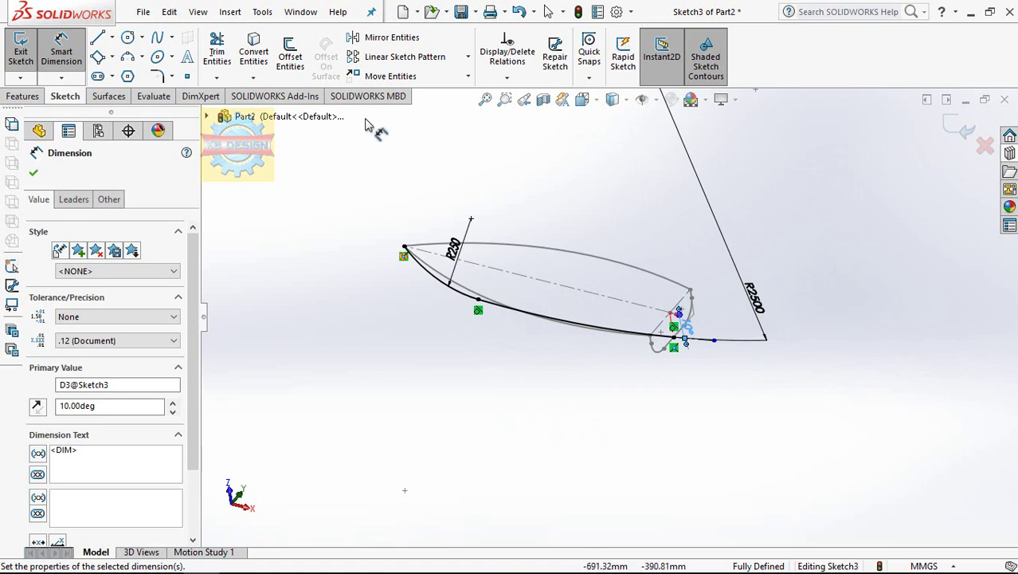
Exit the keel sketch and start a Surface-Loft, clearing the trial profile selections
left_click(20, 49)
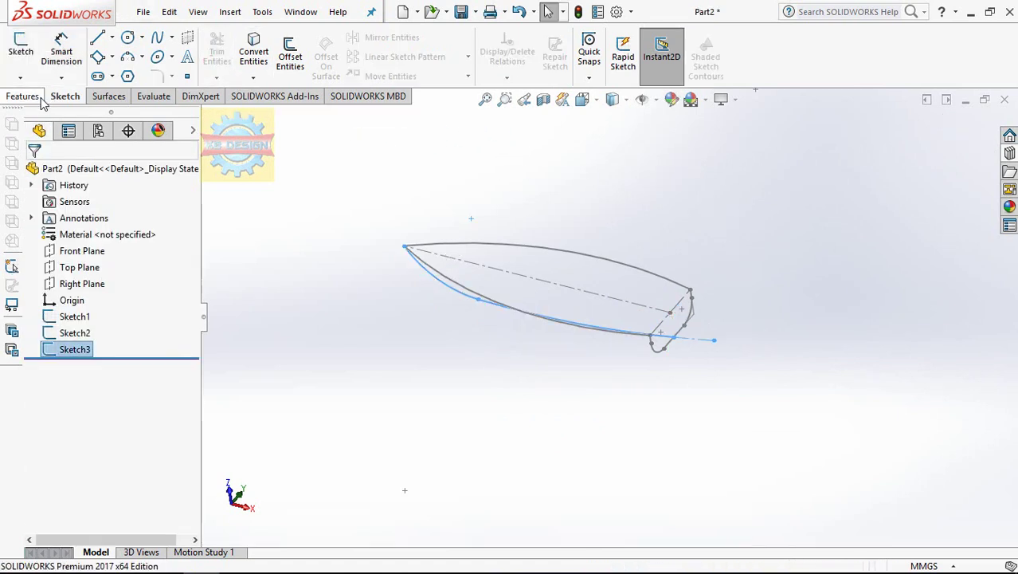
left_click(24, 97)
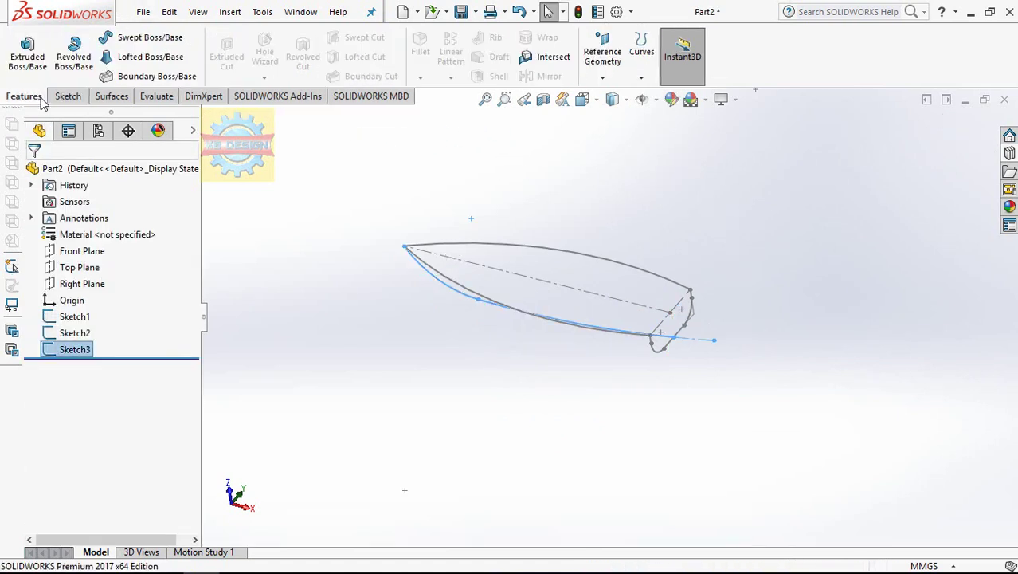
left_click(112, 97)
left_click(142, 59)
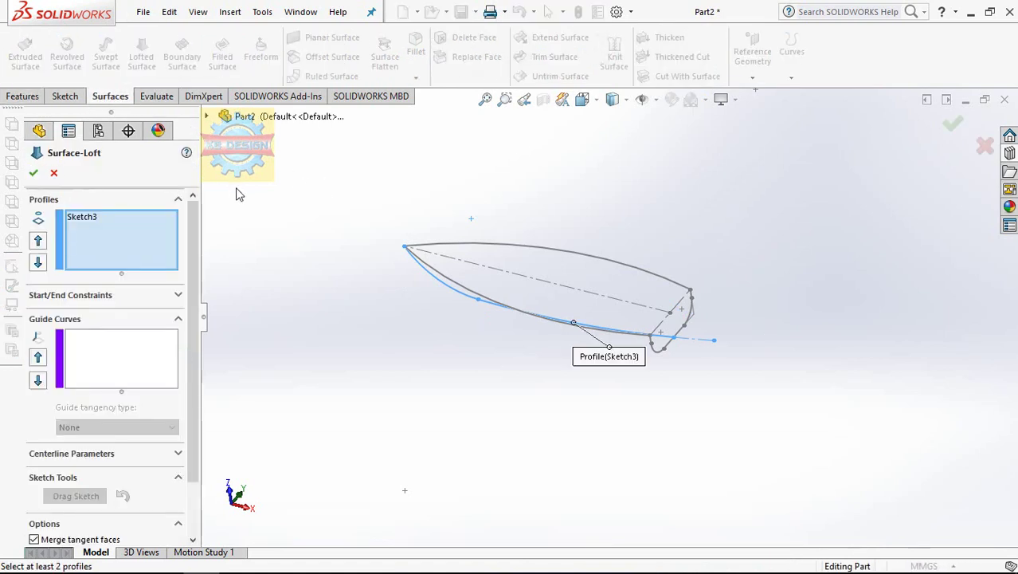
right_click(134, 220)
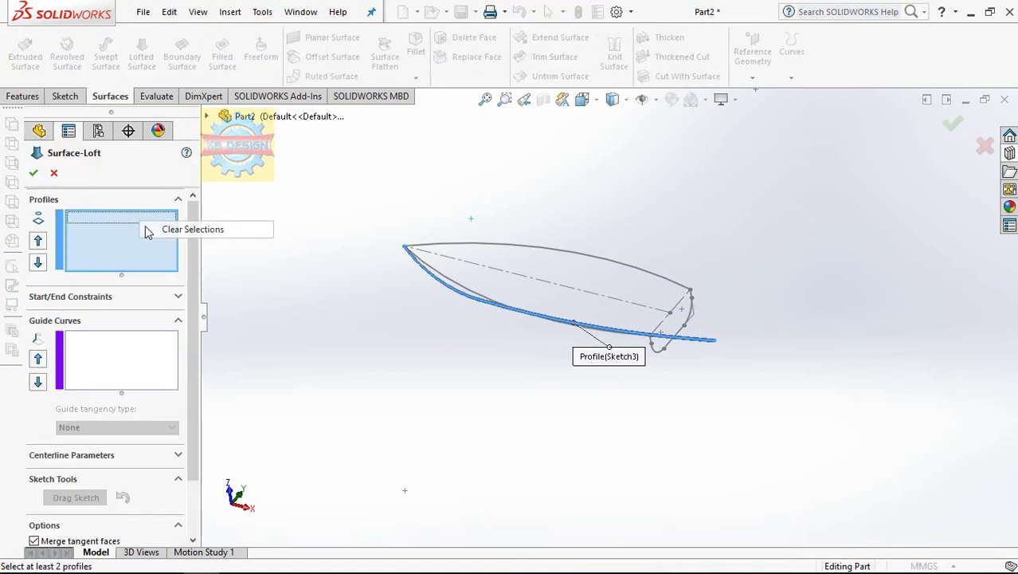
left_click(167, 227)
left_click(500, 247)
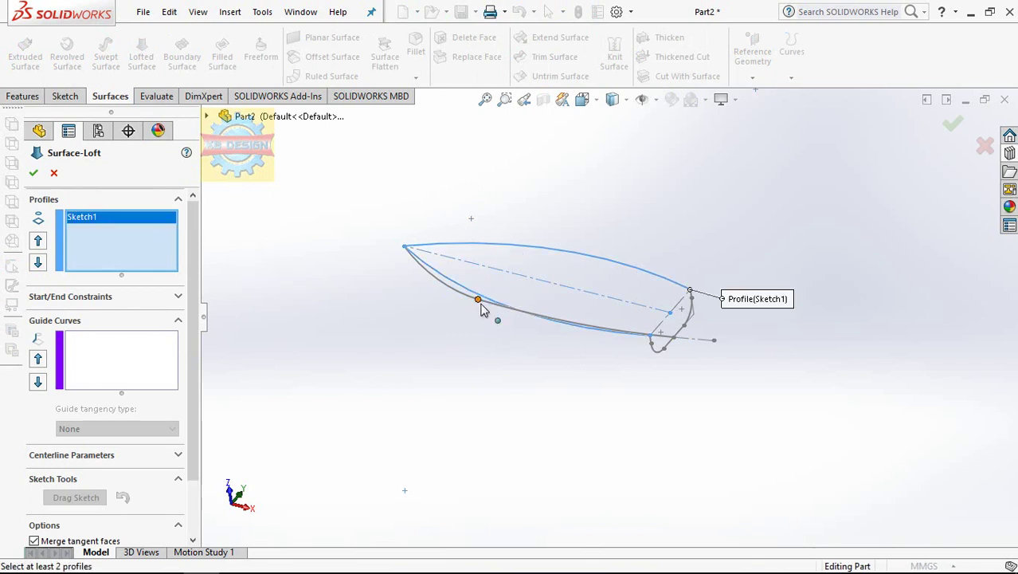
left_click(487, 309)
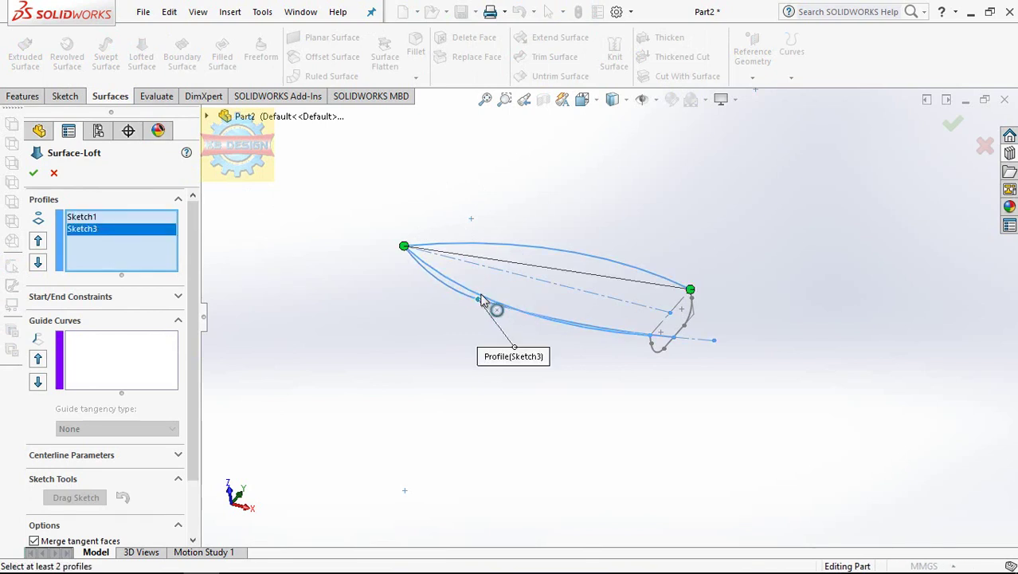
left_click(476, 243)
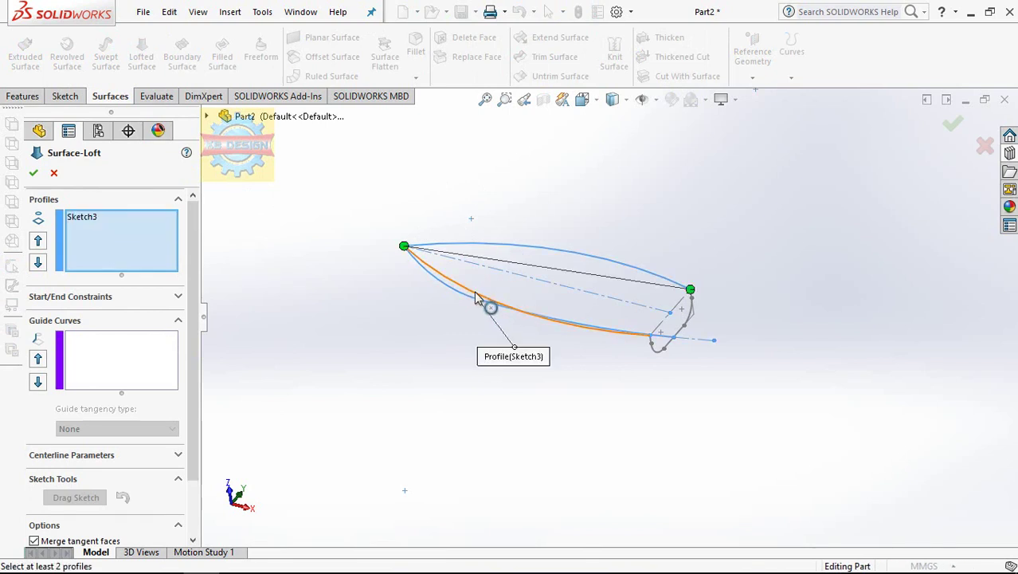
left_click(118, 219)
right_click(118, 218)
left_click(159, 227)
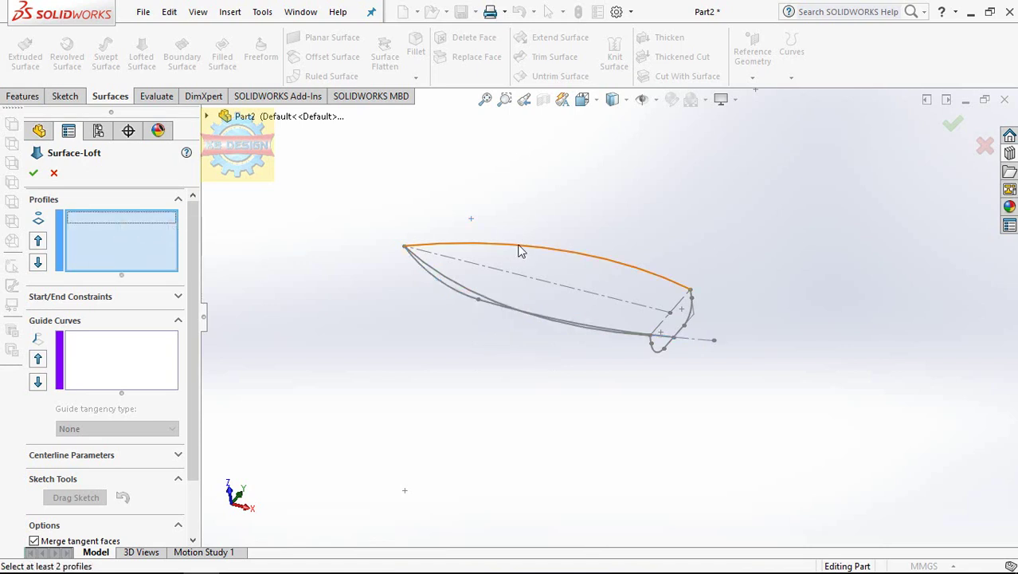
Set the loft profiles to Open Group<1>, Sketch3 and Open Group<2>
right_click(519, 250)
left_click(585, 255)
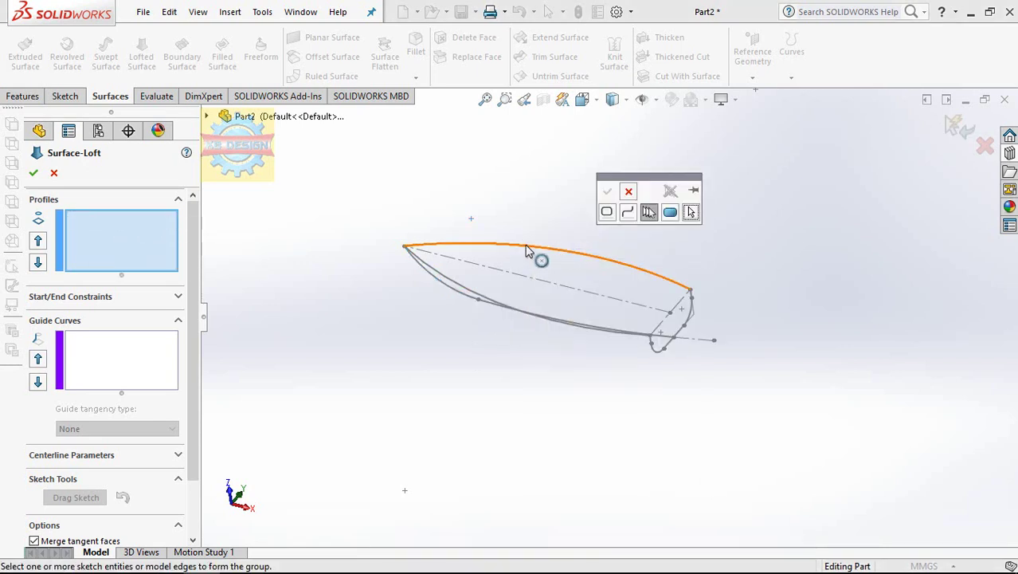
left_click(526, 251)
left_click(608, 192)
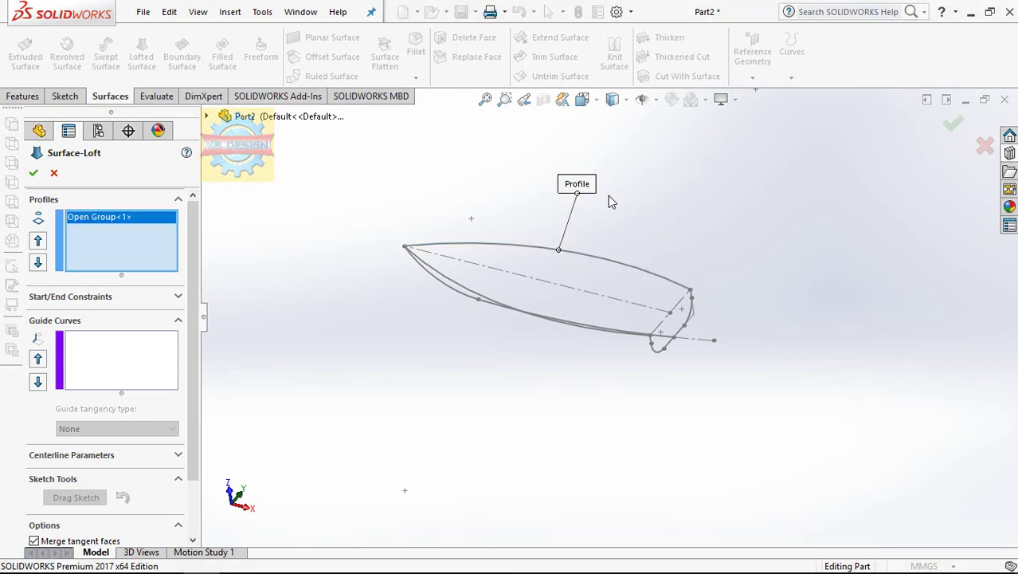
left_click(494, 307)
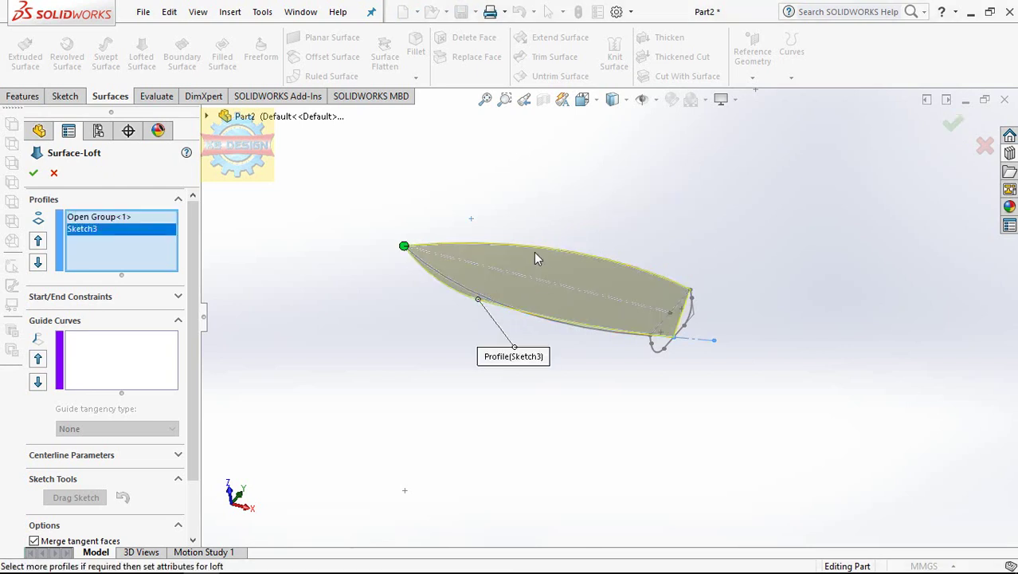
middle_click_drag(534, 252, 510, 248)
right_click(471, 255)
left_click(510, 300)
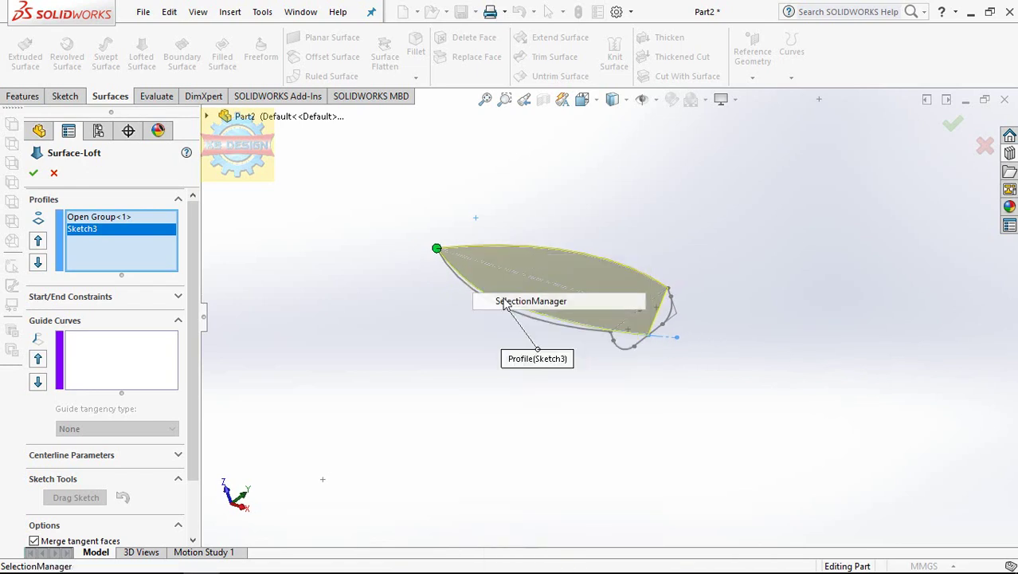
left_click(543, 235)
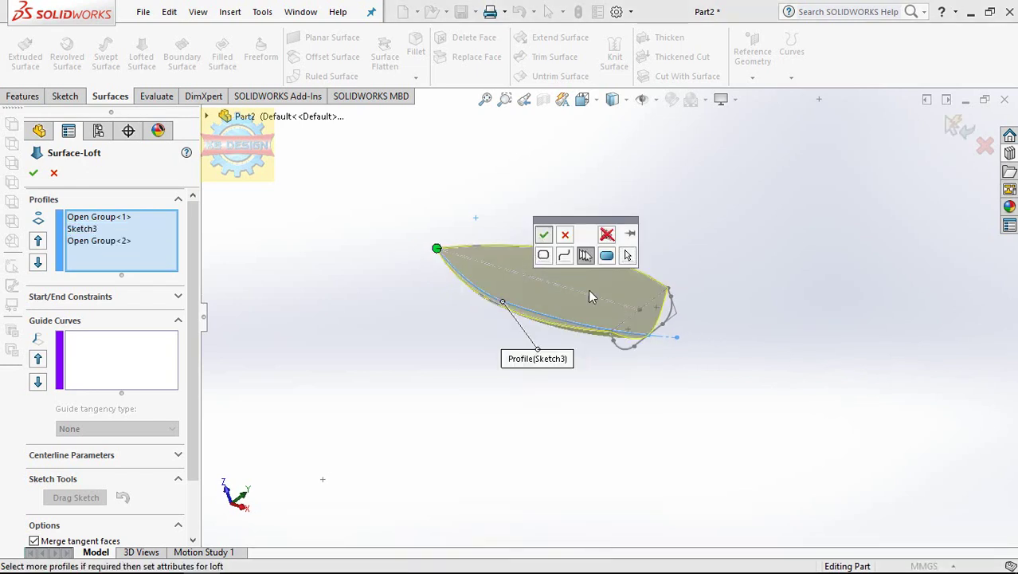
middle_click_drag(647, 291, 668, 260)
Add Sketch2 as the loft guide curve and create Surface-Loft1
left_click(143, 365)
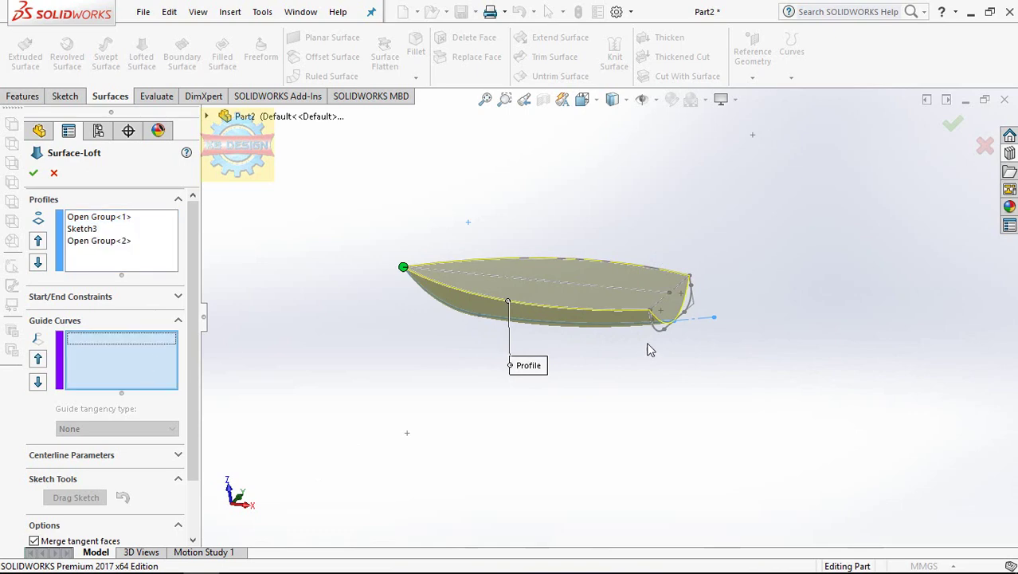
left_click(693, 312)
mouse_move(693, 312)
middle_mouse_down()
mouse_move(704, 318)
mouse_move(681, 293)
mouse_move(657, 307)
middle_mouse_up()
scroll(699, 314, "down", 3)
scroll(657, 306, "up", 3)
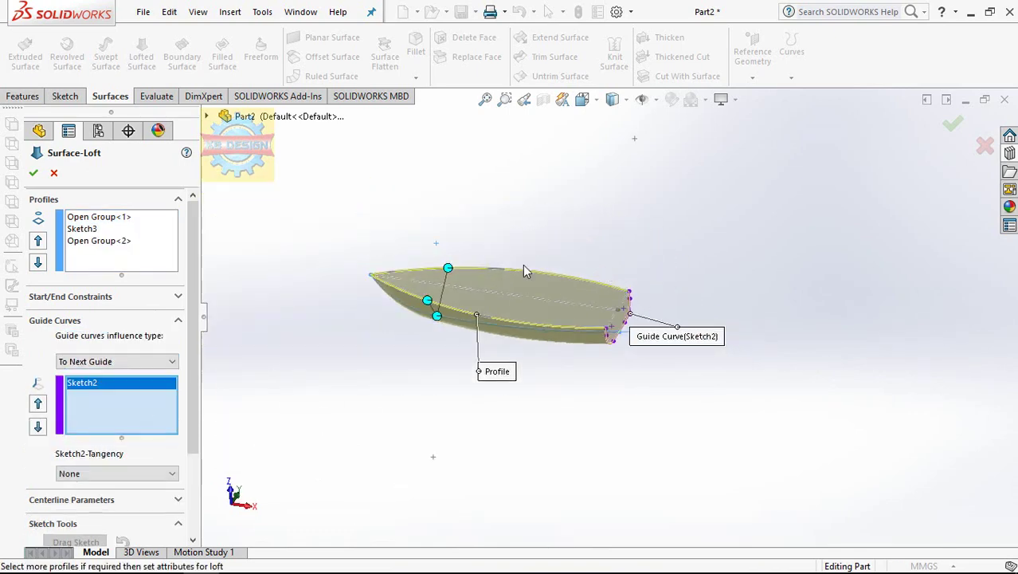
left_click(34, 173)
Start a sketch on the Right Plane and convert the Sketch2 transom curve into it
scroll(606, 303, "down", 2)
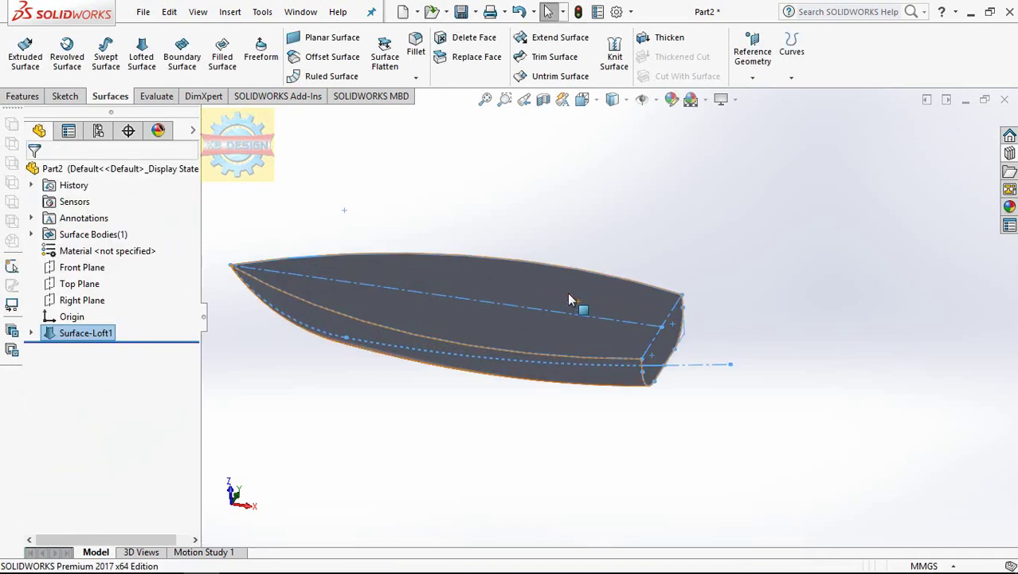
mouse_move(651, 176)
middle_mouse_down()
mouse_move(653, 275)
mouse_move(684, 146)
mouse_move(556, 177)
middle_mouse_up()
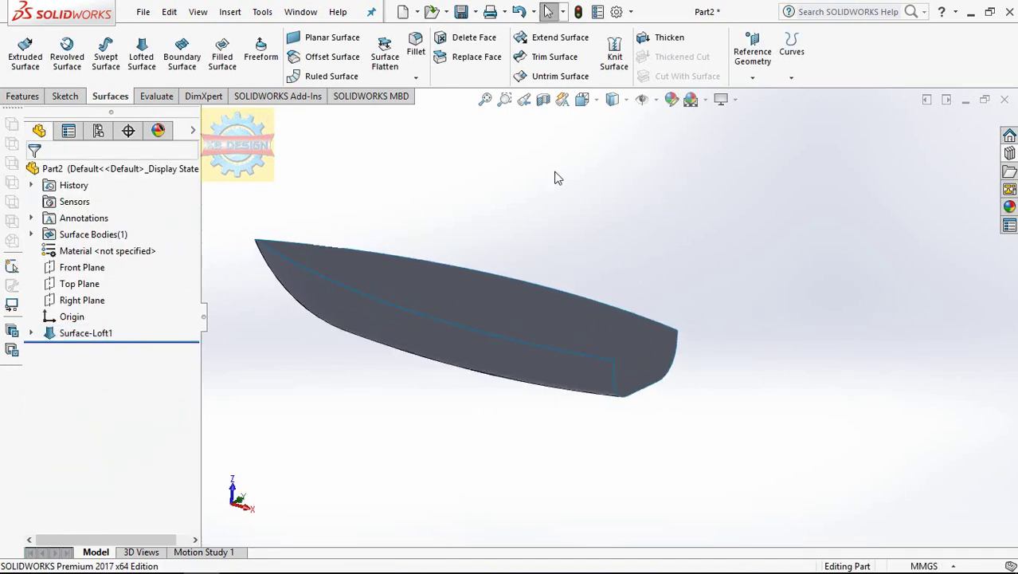
left_click(80, 300)
left_click(77, 282)
left_click(31, 333)
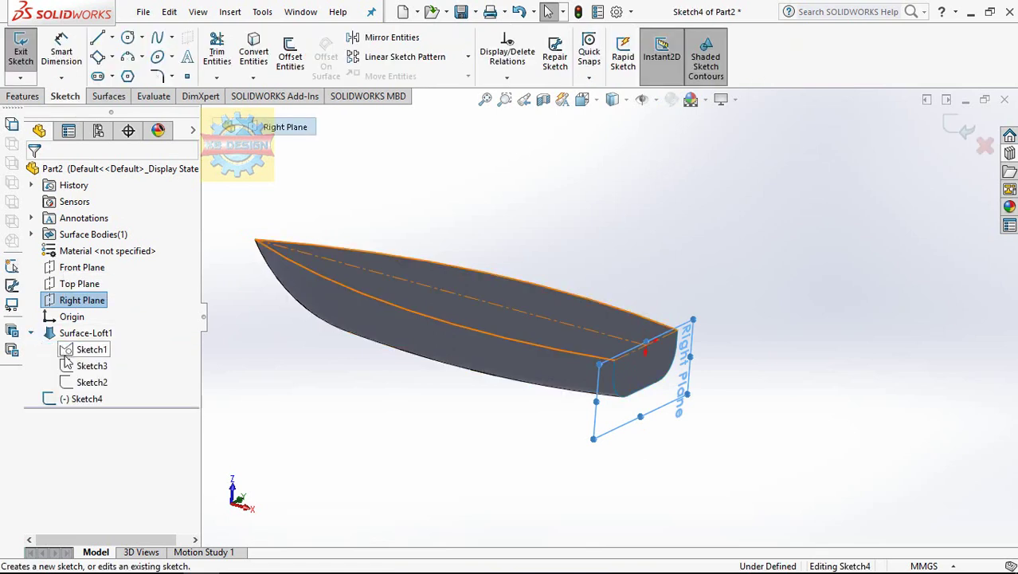
left_click(91, 381)
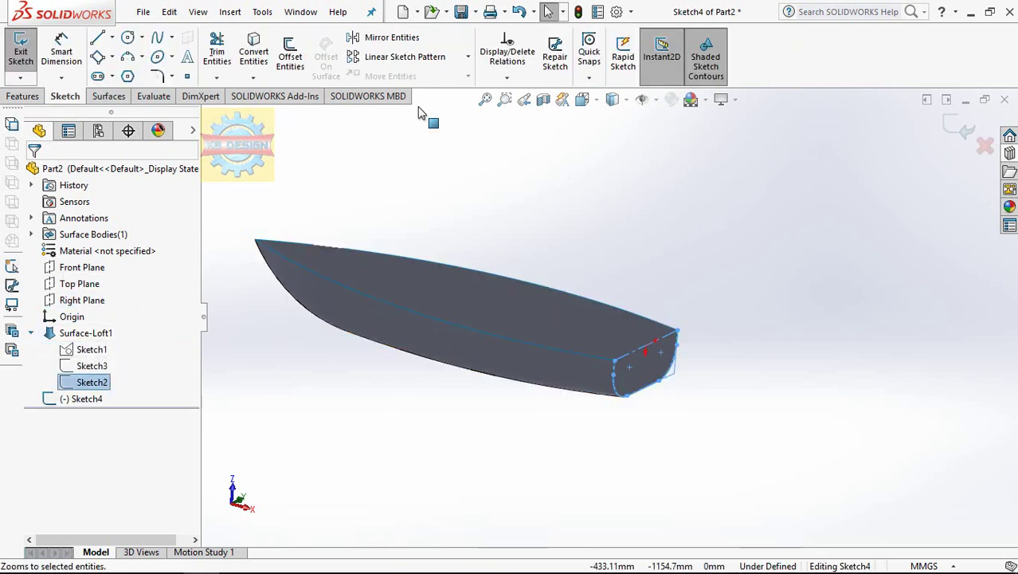
left_click(254, 51)
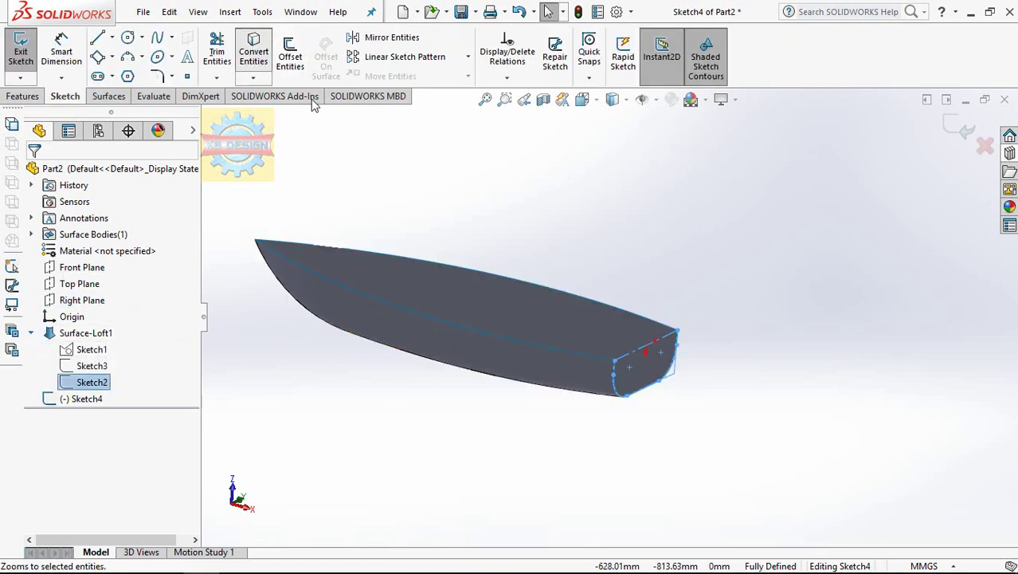
Close the transom outline with a line across its top and exit Sketch4
left_click(97, 38)
left_click_drag(614, 363, 676, 329)
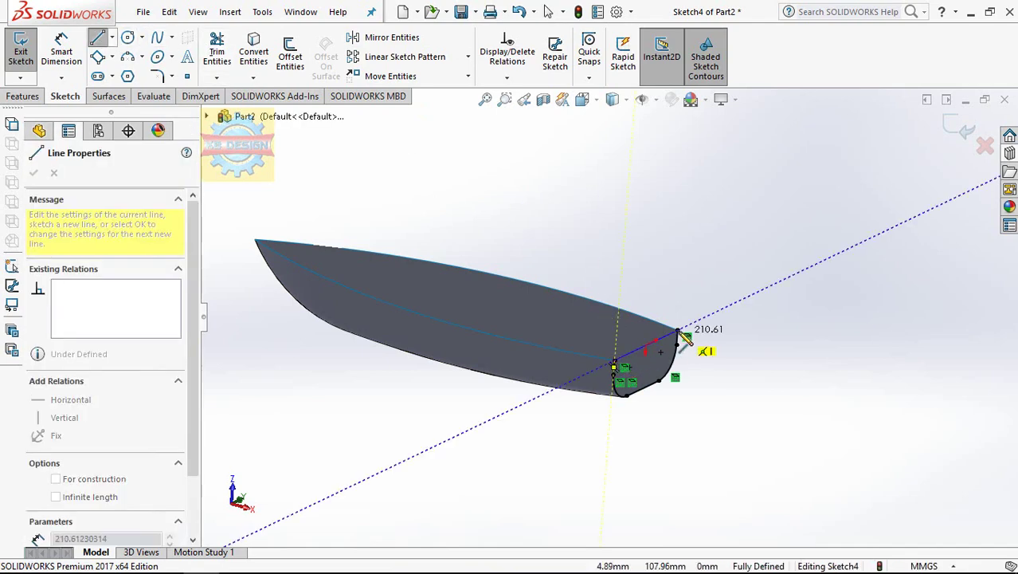
key("Escape")
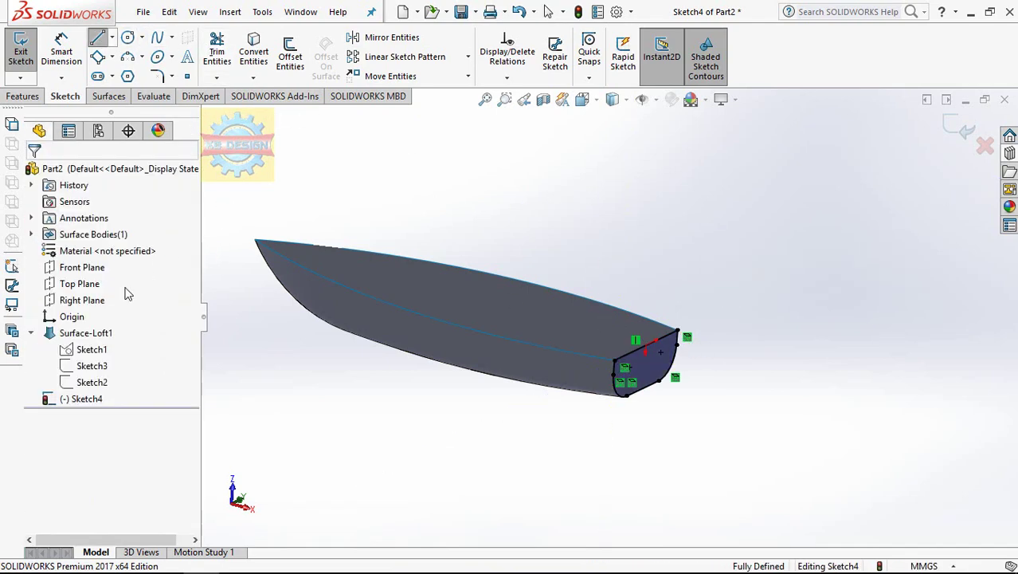
key("ctrl+b")
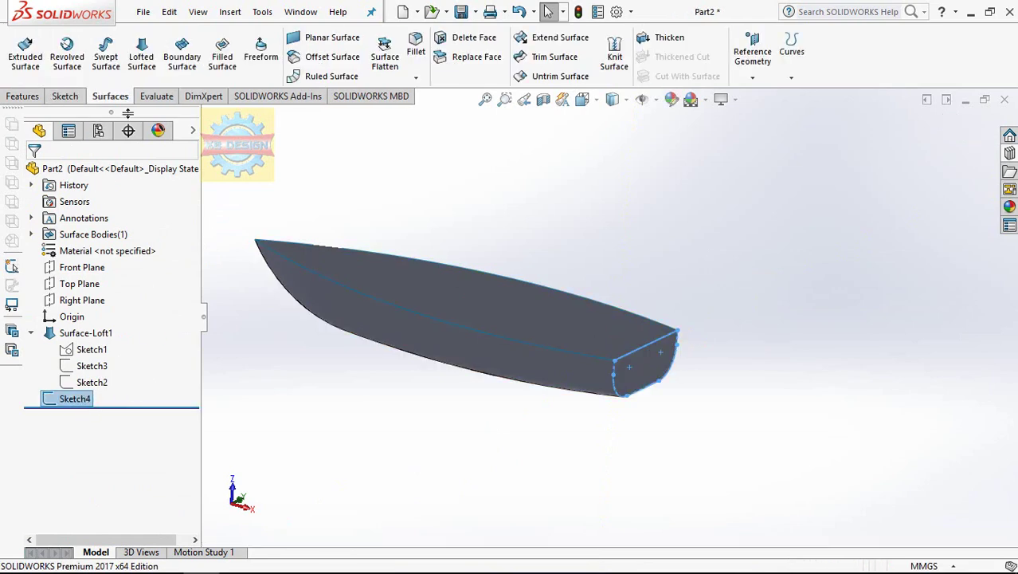
Cap the transom with Surface-Fill1 from Sketch4, then select the fill and loft surfaces
left_click(222, 51)
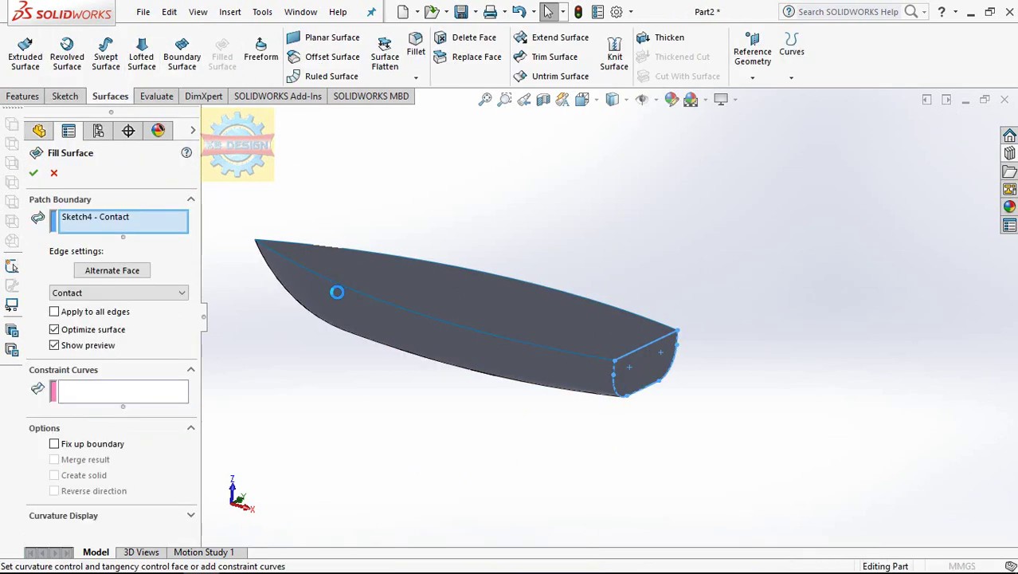
left_click(32, 174)
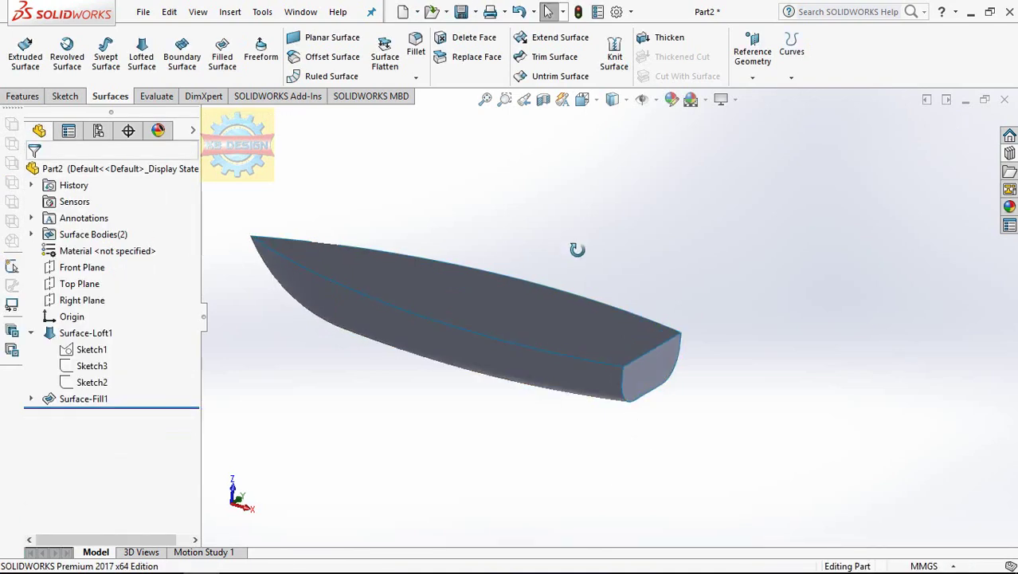
middle_click_drag(577, 250, 556, 289)
left_click(84, 398)
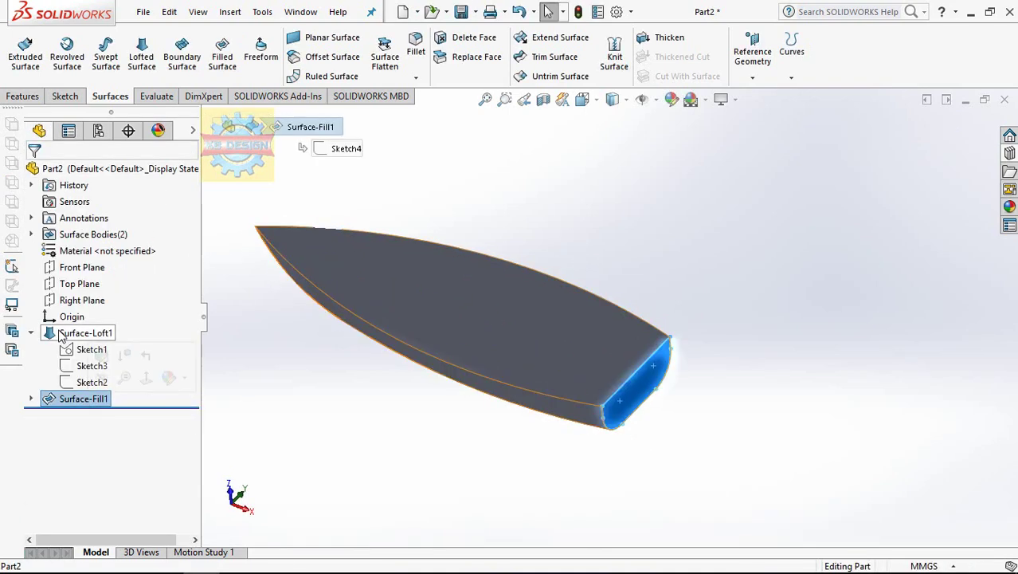
left_click(64, 333)
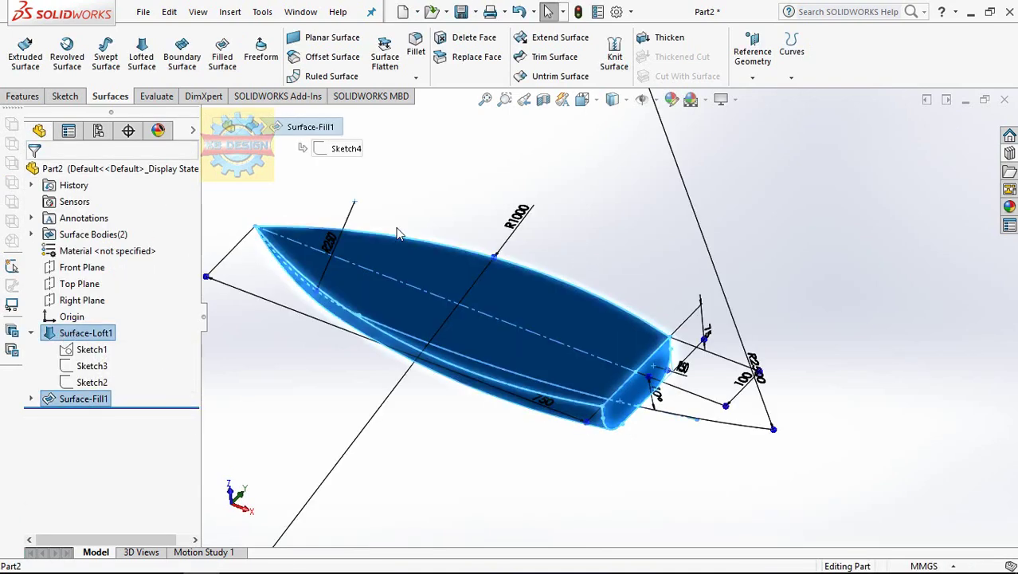
Knit Surface-Fill1 and Surface-Loft1 into Surface-Knit1 with a 0.01245 mm tolerance
left_click(612, 55)
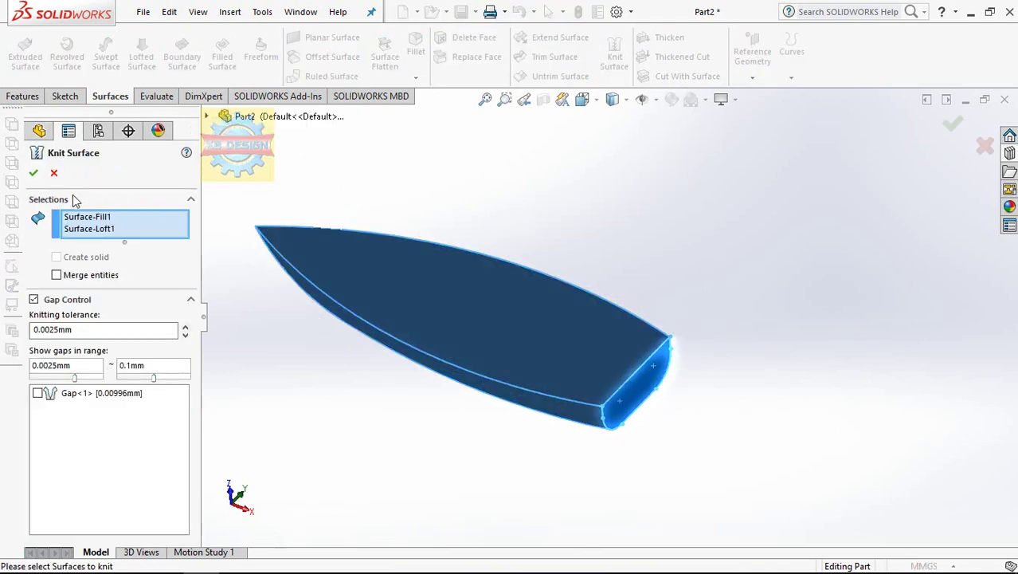
left_click(34, 173)
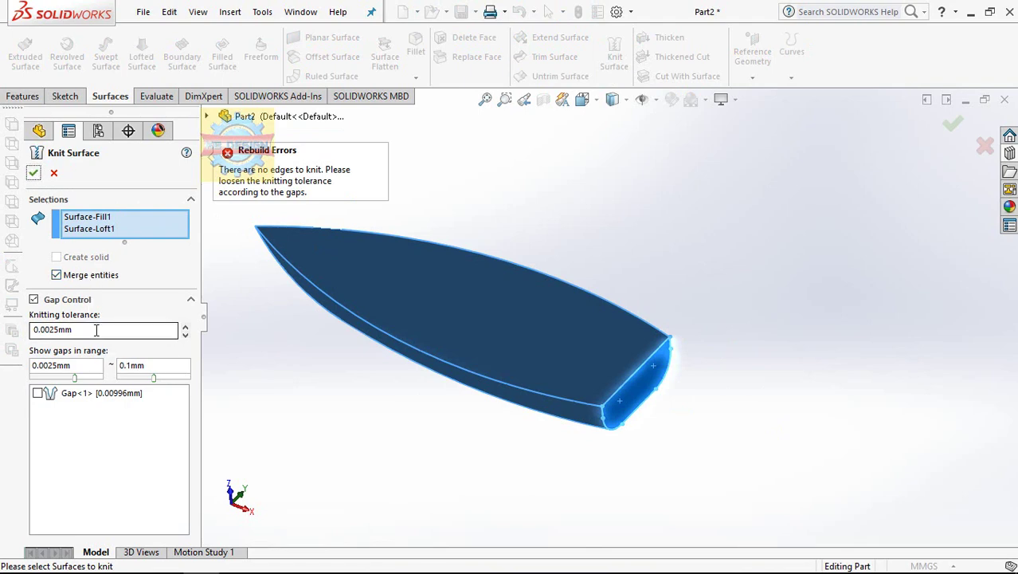
left_click(42, 394)
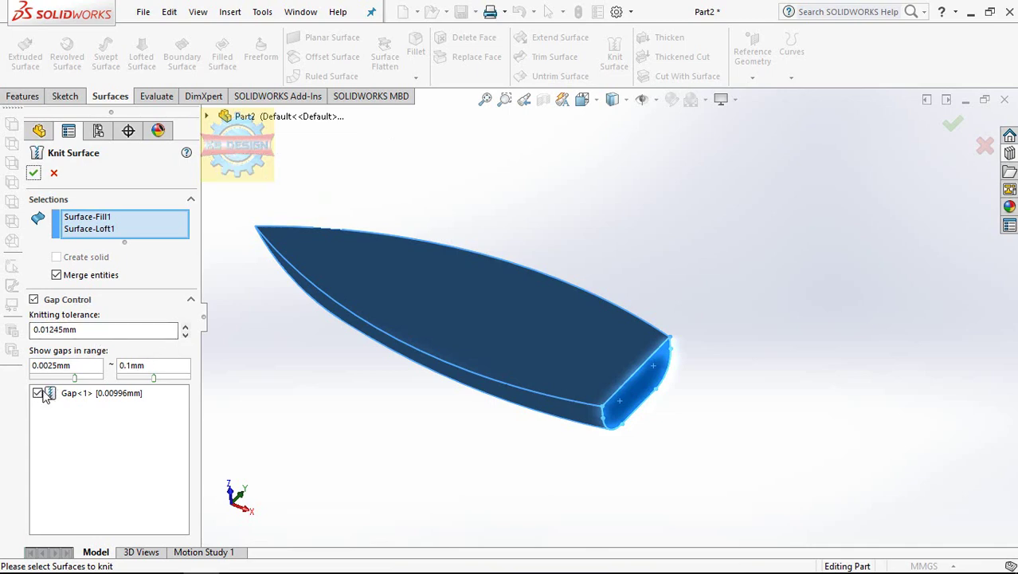
left_click(34, 174)
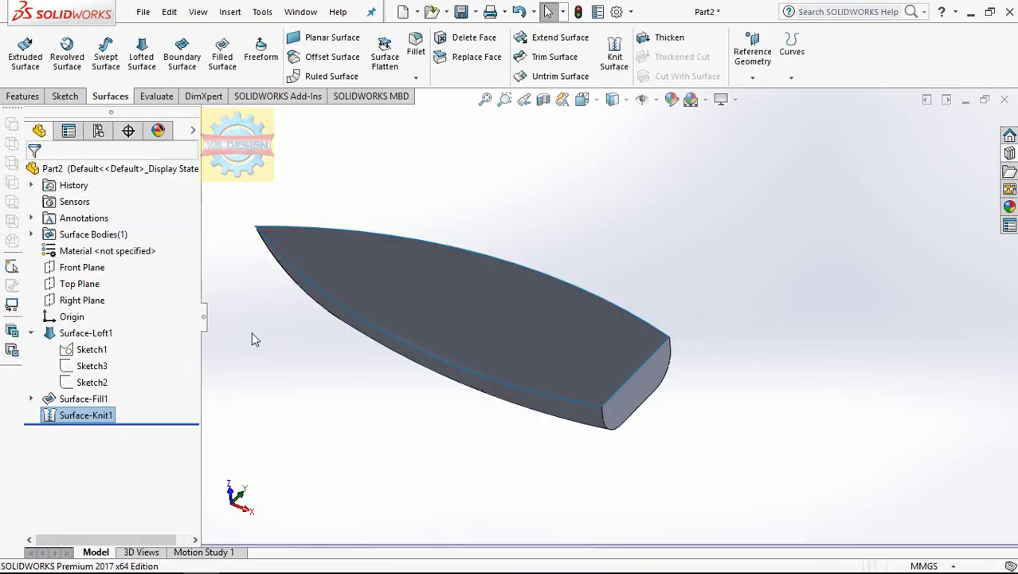
middle_click_drag(290, 345, 412, 329)
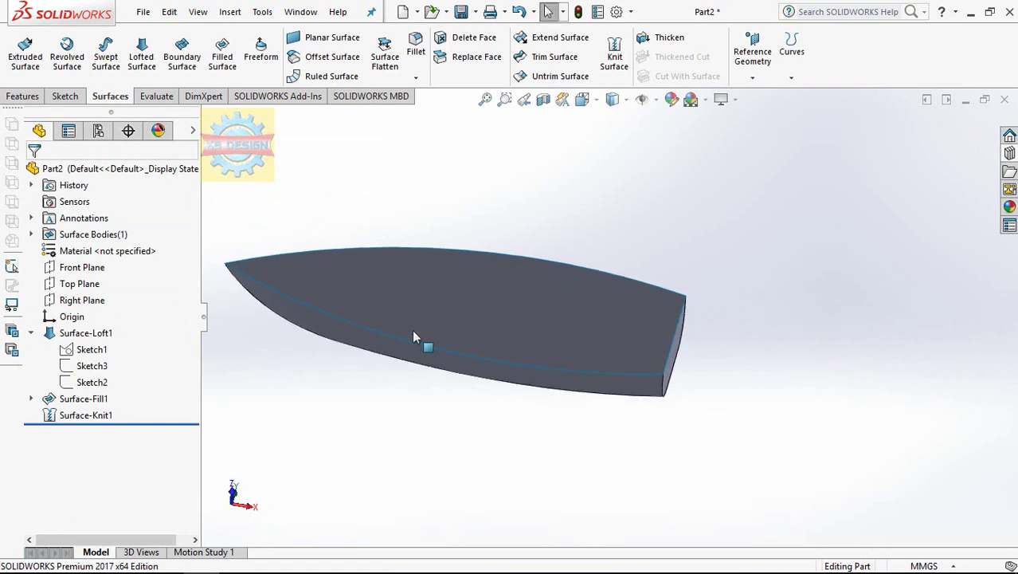
left_click(488, 311)
left_click(573, 237)
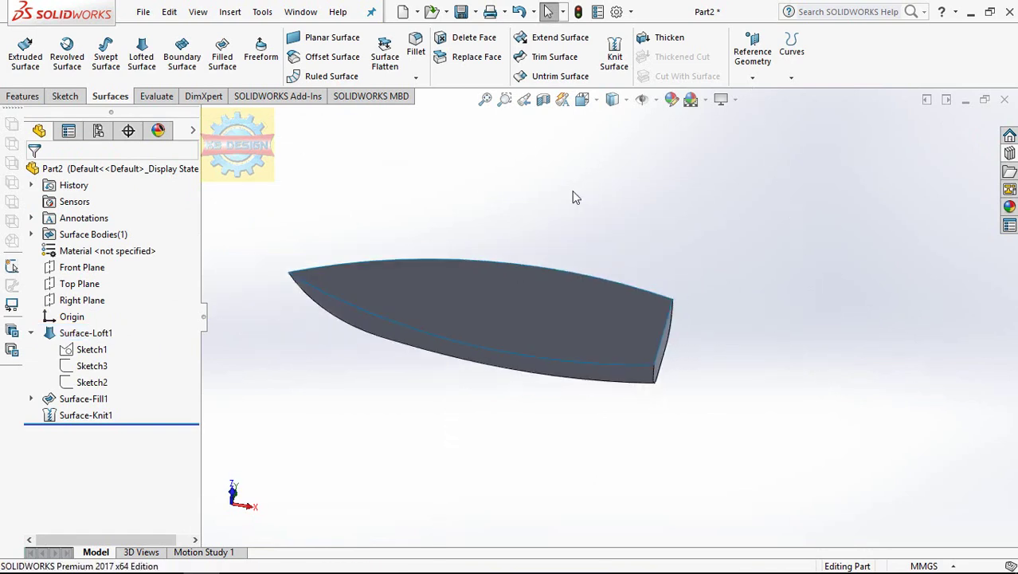
mouse_move(488, 360)
middle_mouse_down()
mouse_move(470, 341)
mouse_move(527, 313)
middle_mouse_up()
scroll(518, 291, "down", 3)
scroll(478, 231, "up", 2)
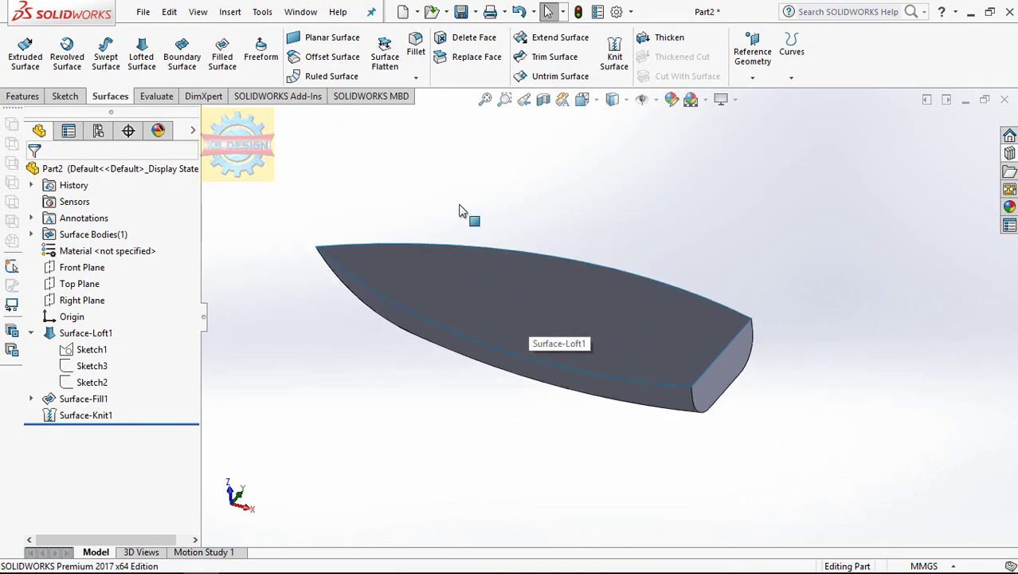